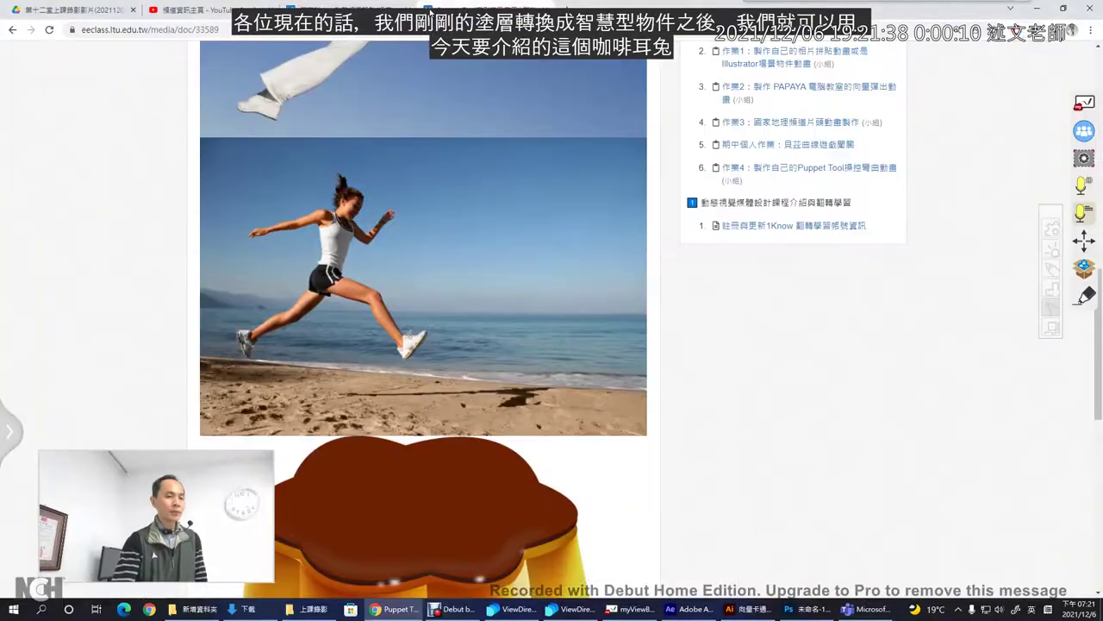
Browse the 1Know group's Puppet Tool course list and message feed in the browser
{"action": "left_click", "coordinate": [474, 7]}
{"action": "scroll", "coordinate": [770, 418], "scroll_direction": "up", "scroll_amount": 5}
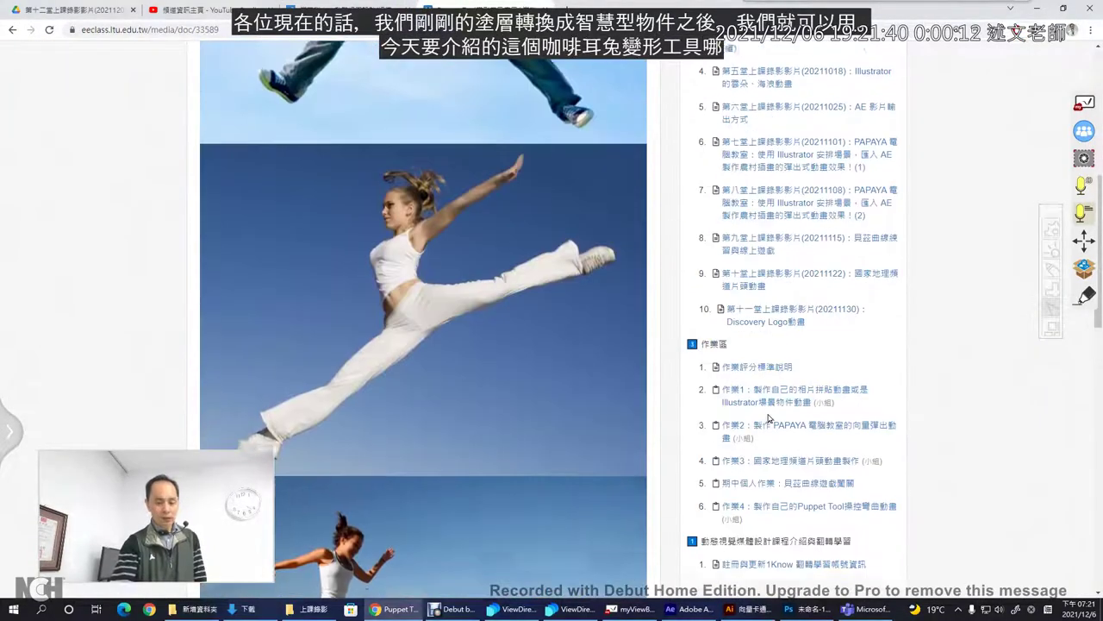
{"action": "left_click", "coordinate": [362, 8]}
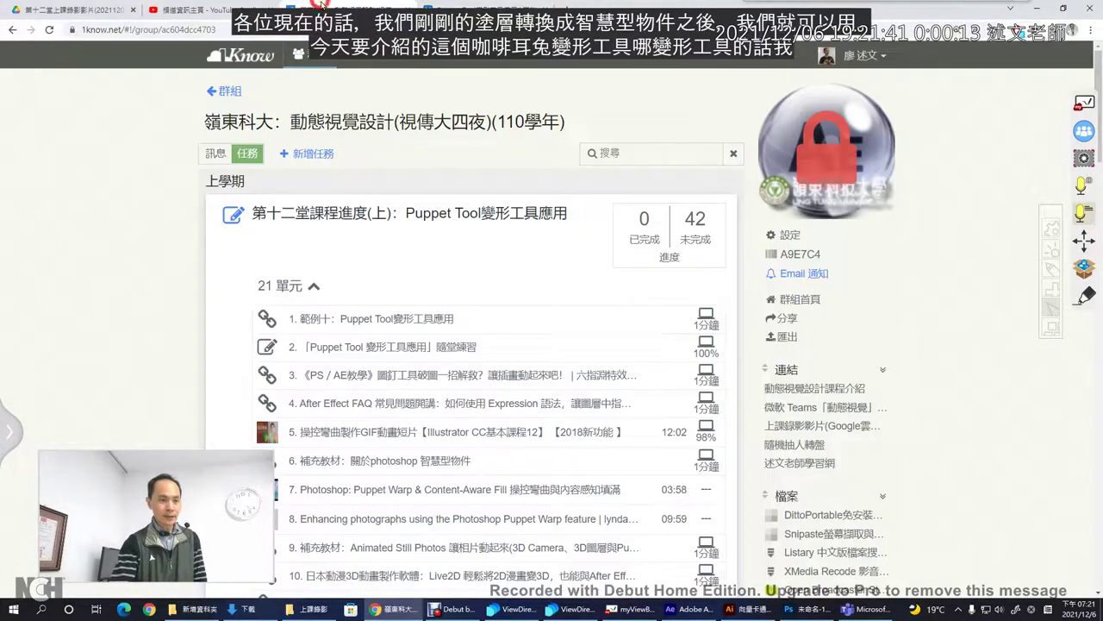
{"action": "left_click", "coordinate": [216, 154]}
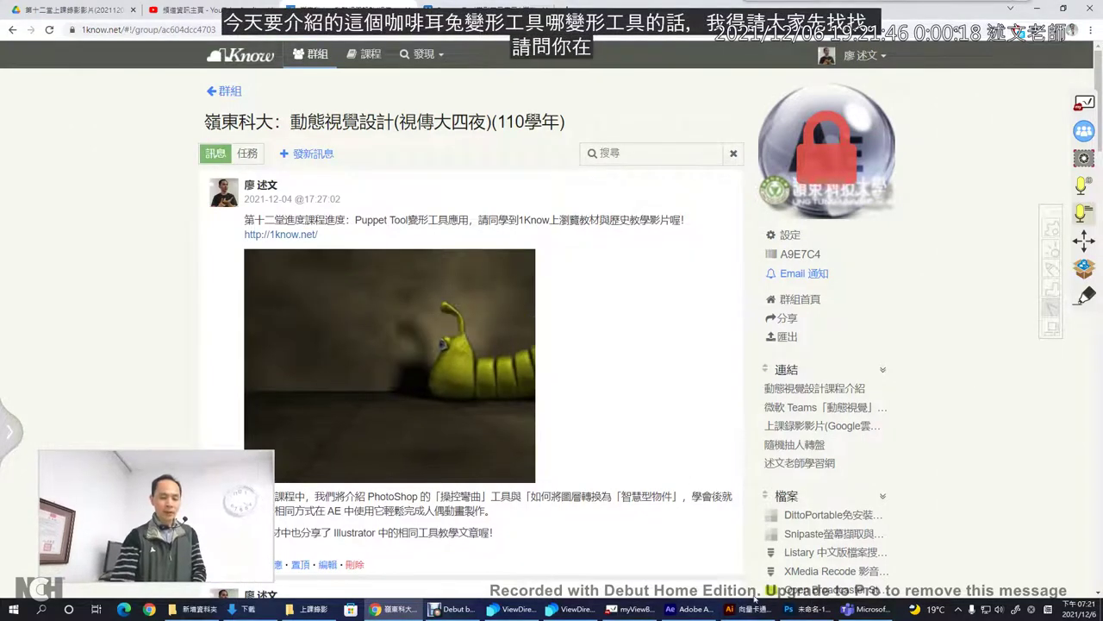
{"action": "left_click", "coordinate": [790, 611]}
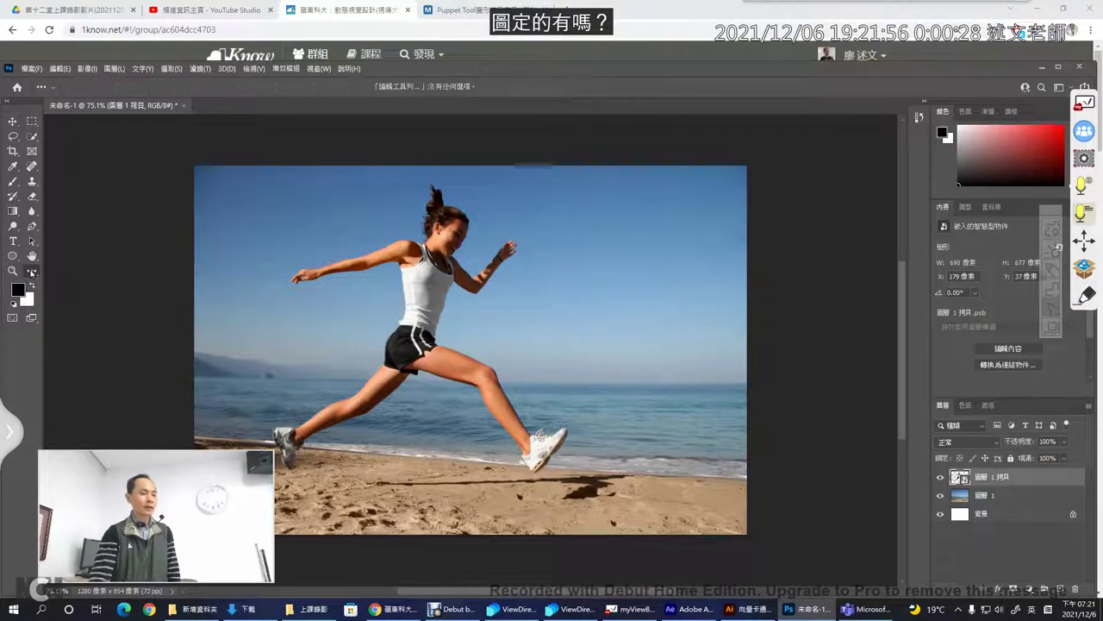
Adjust the Photoshop toolbar in the Edit Toolbar customization settings
{"action": "left_click", "coordinate": [31, 271]}
{"action": "left_click", "coordinate": [80, 271]}
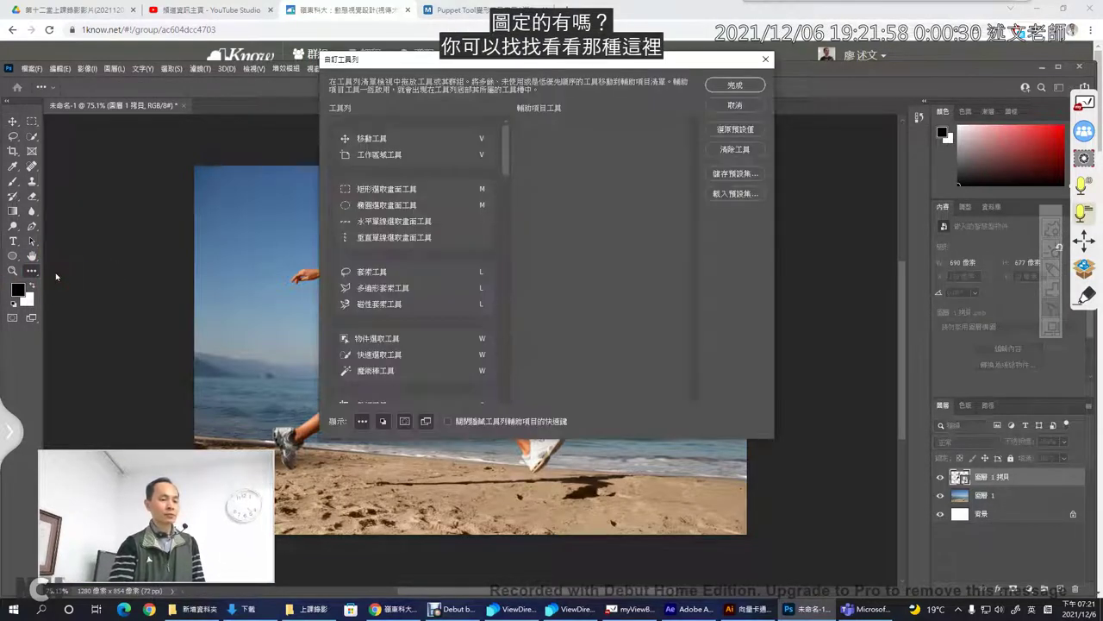
{"action": "mouse_move", "coordinate": [506, 151]}
{"action": "left_mouse_down"}
{"action": "mouse_move", "coordinate": [507, 355]}
{"action": "mouse_move", "coordinate": [529, 172]}
{"action": "left_mouse_up"}
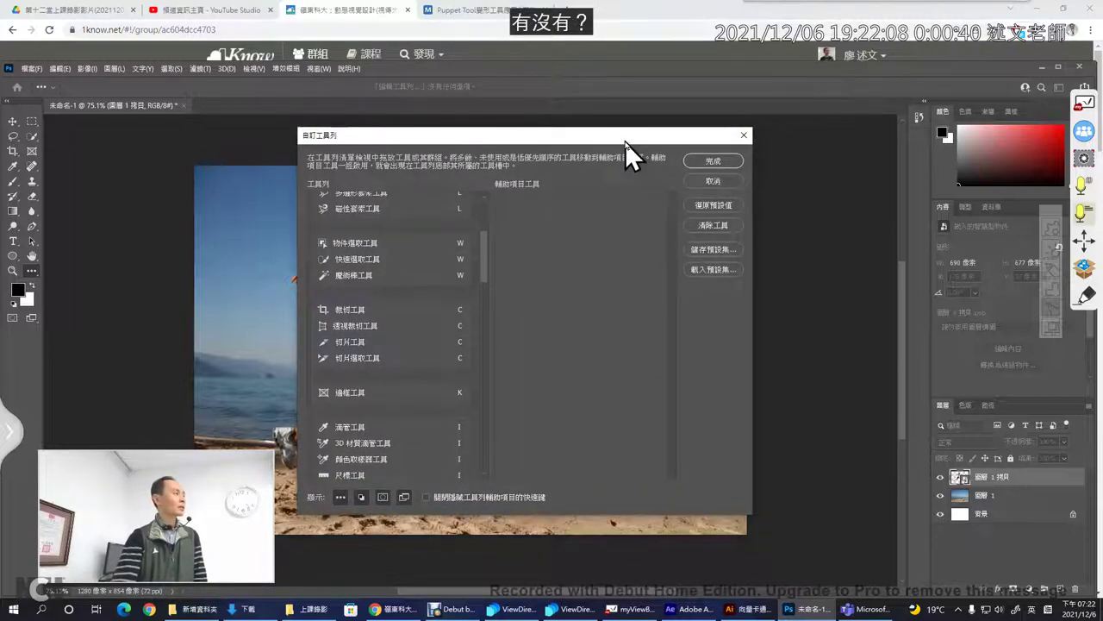
{"action": "left_click", "coordinate": [625, 141]}
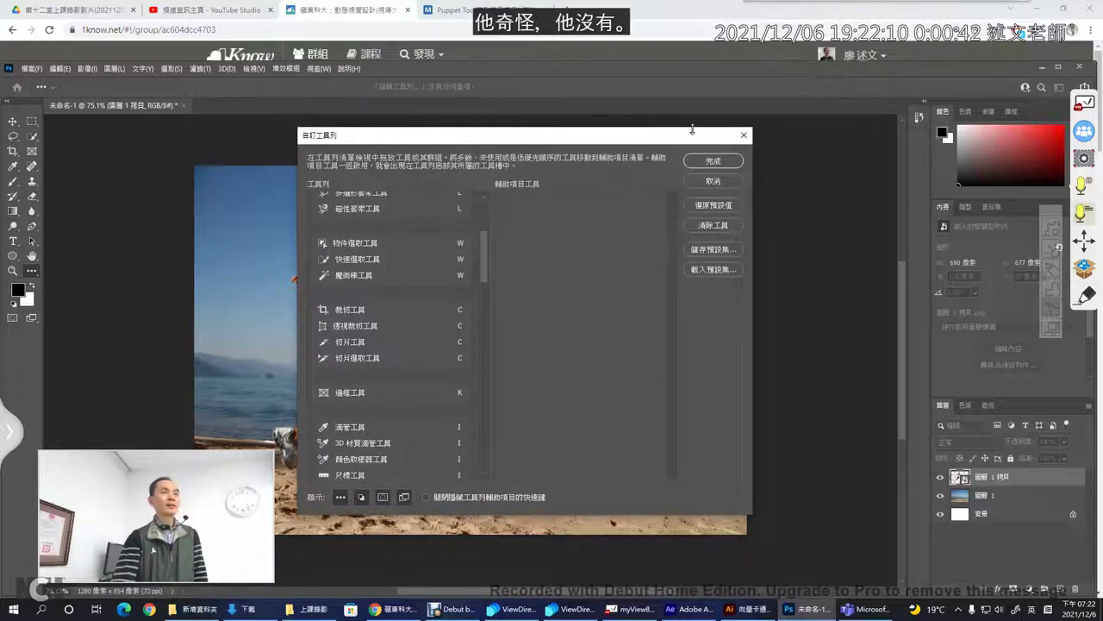
{"action": "left_click", "coordinate": [743, 138]}
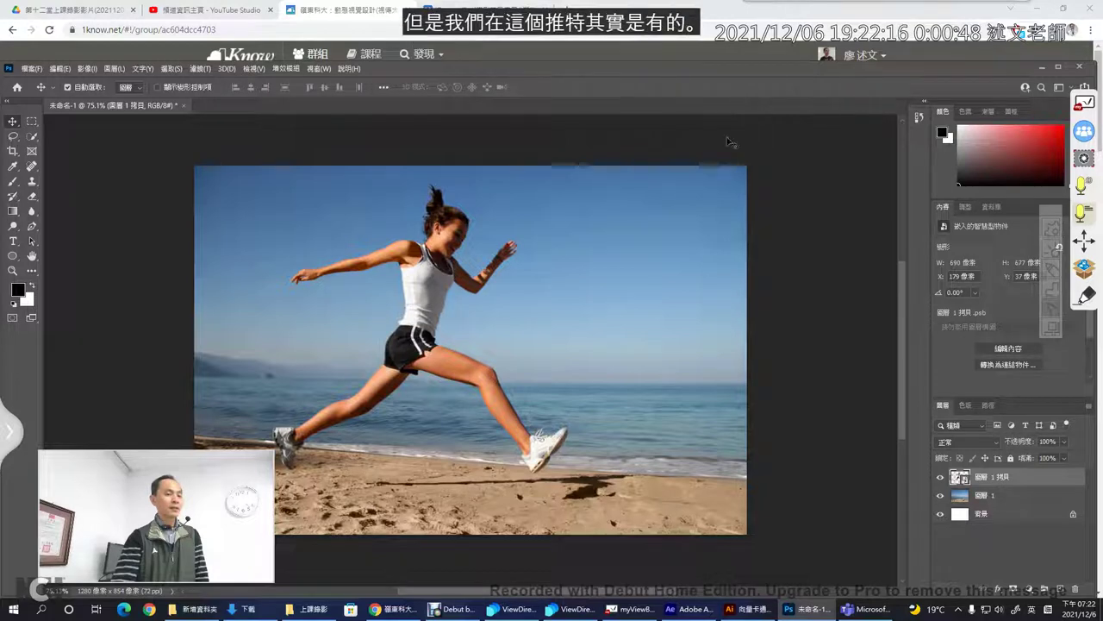
Apply Edit > Puppet Warp to the runner layer and turn off Show Mesh
{"action": "left_click", "coordinate": [58, 72]}
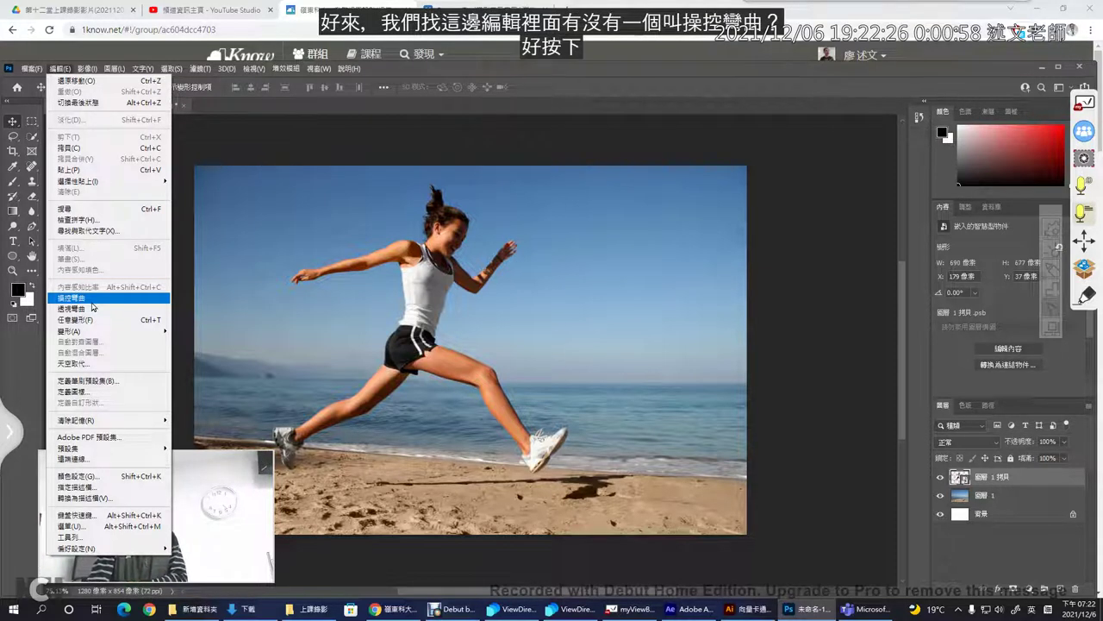
{"action": "left_click", "coordinate": [91, 301]}
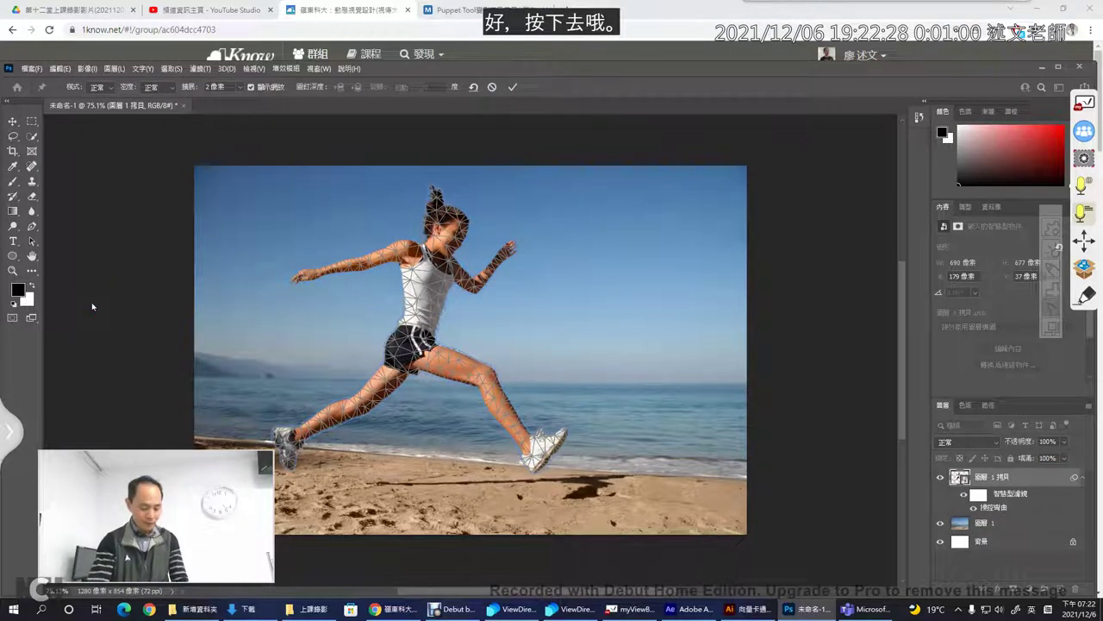
{"action": "left_click", "coordinate": [60, 69]}
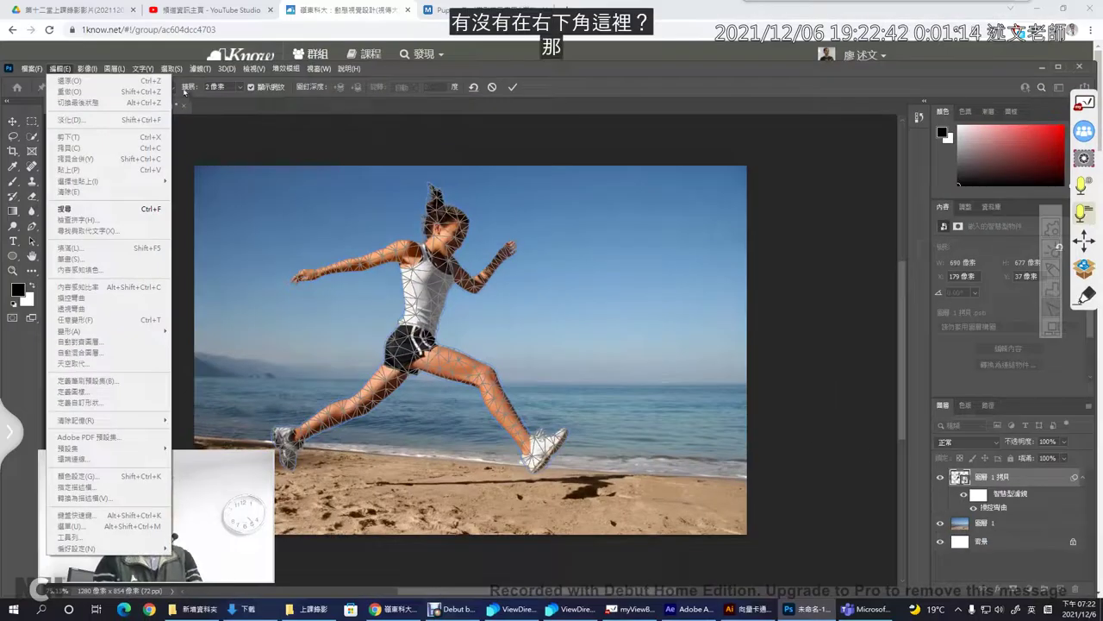
{"action": "left_click", "coordinate": [183, 92]}
{"action": "left_click", "coordinate": [319, 69]}
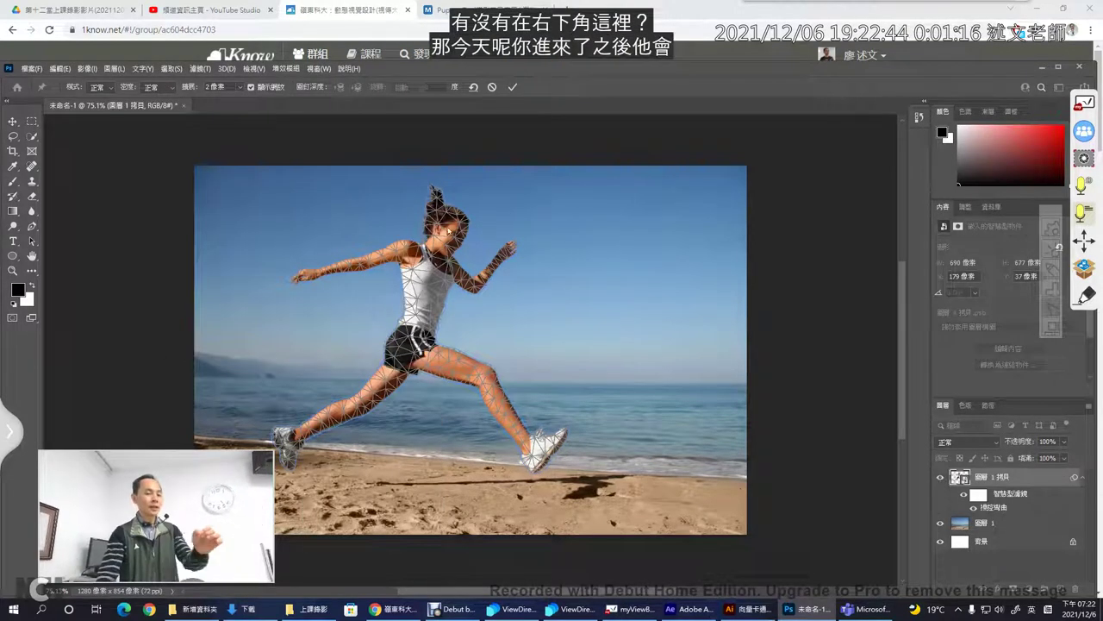
{"action": "mouse_move", "coordinate": [199, 530]}
{"action": "left_mouse_down"}
{"action": "mouse_move", "coordinate": [759, 493]}
{"action": "mouse_move", "coordinate": [1014, 526]}
{"action": "left_mouse_up"}
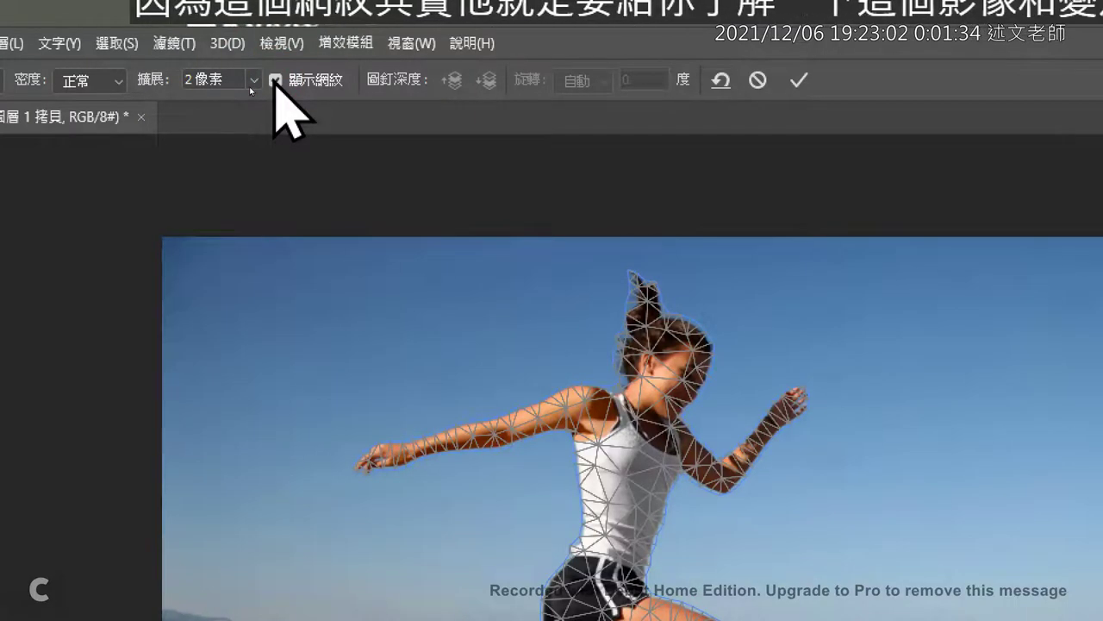
{"action": "left_click", "coordinate": [275, 80]}
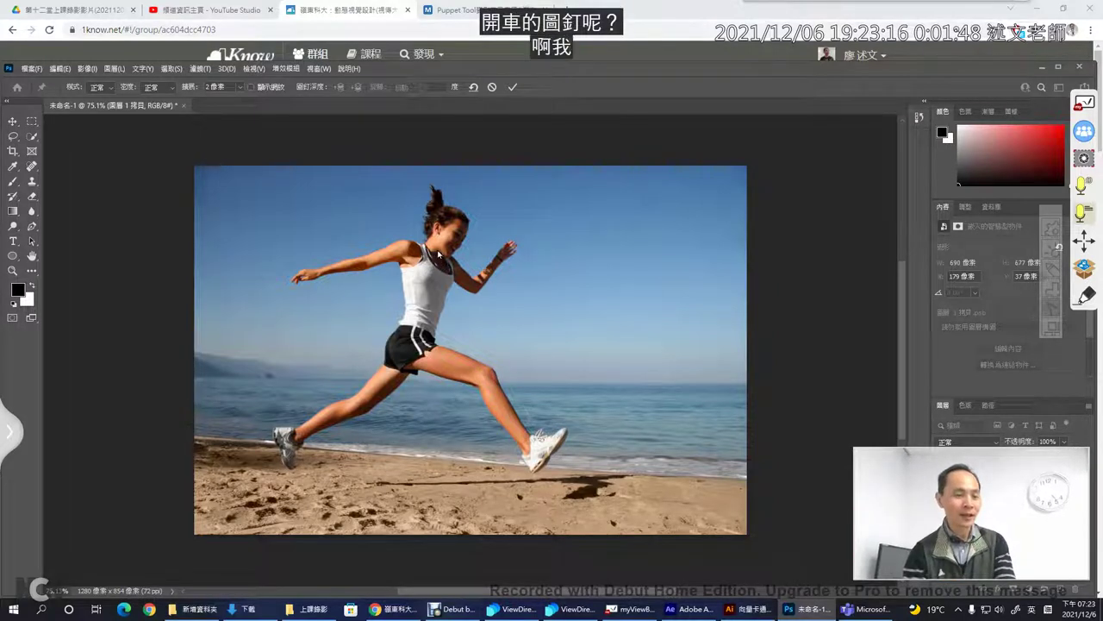
Pin the runner's neck, head, shoulders, both forearms, upper arm, front knee and foot, back shin and foot
{"action": "left_click", "coordinate": [438, 250]}
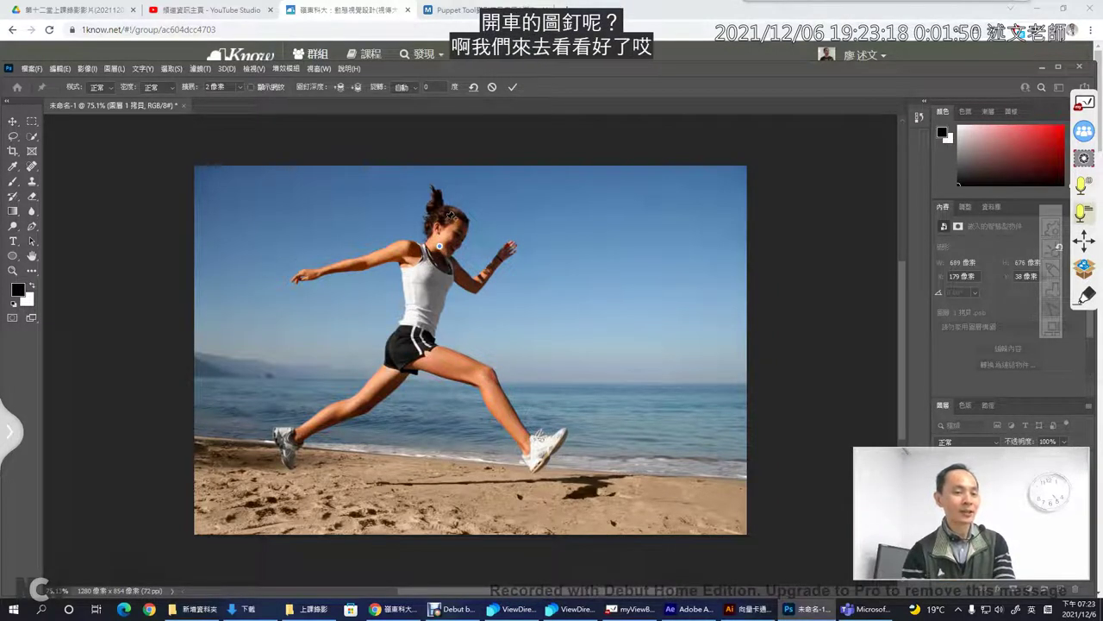
{"action": "left_click", "coordinate": [452, 219]}
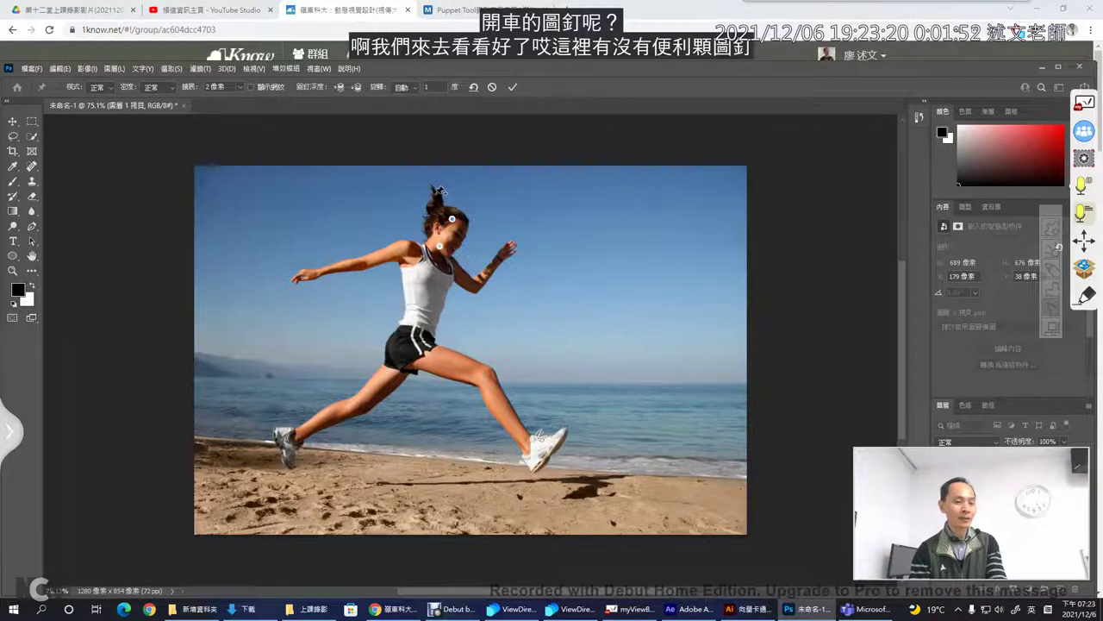
{"action": "left_click", "coordinate": [452, 262]}
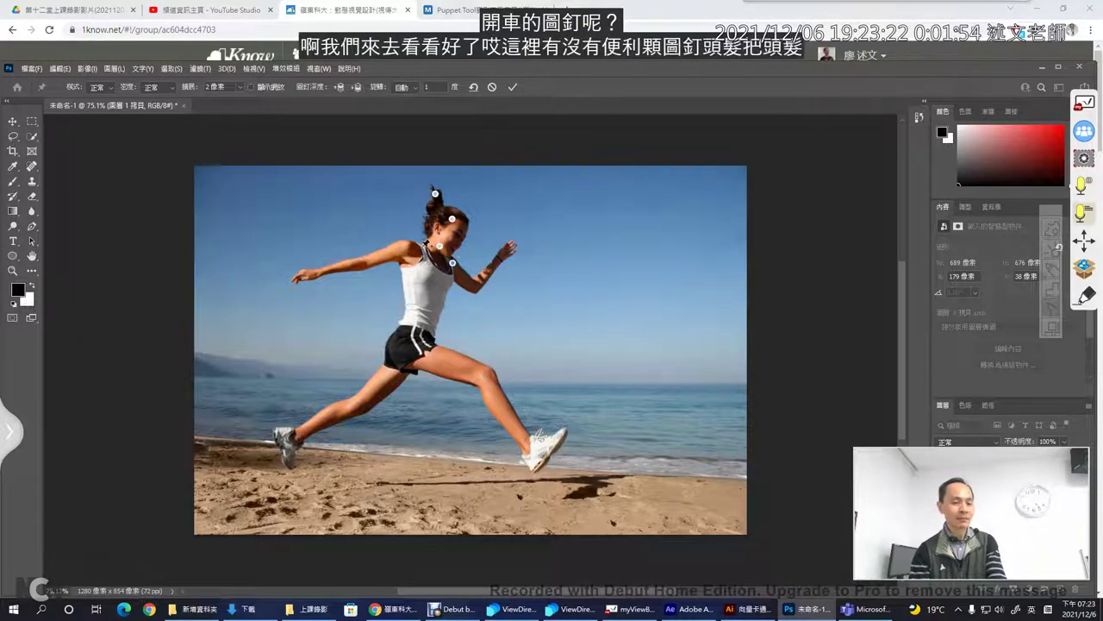
{"action": "left_click", "coordinate": [415, 247]}
{"action": "left_click", "coordinate": [475, 284]}
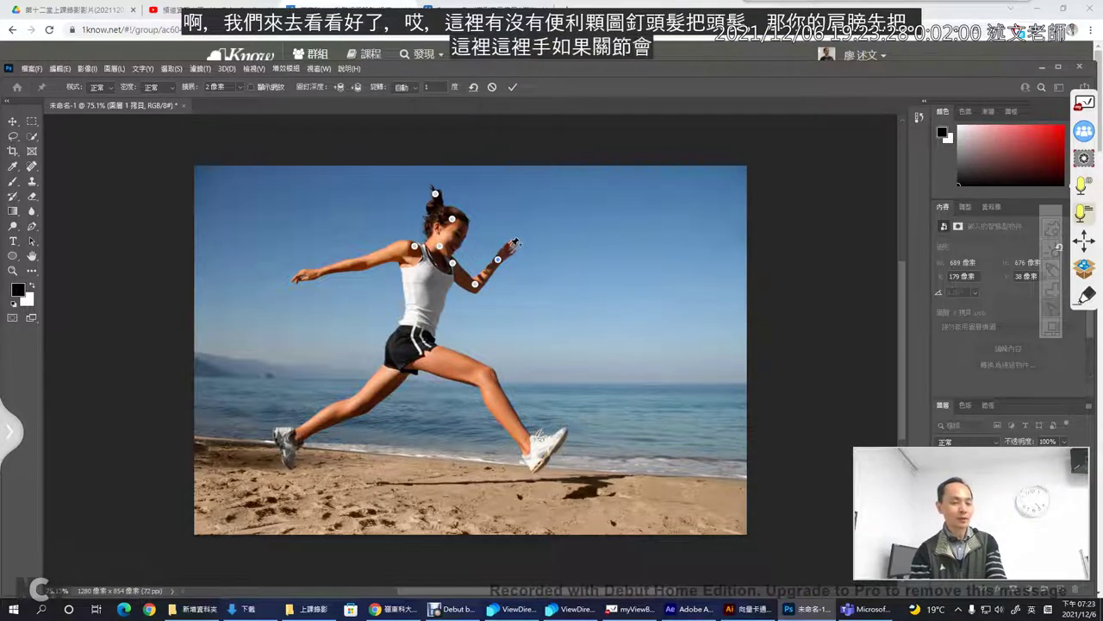
{"action": "left_click", "coordinate": [364, 259]}
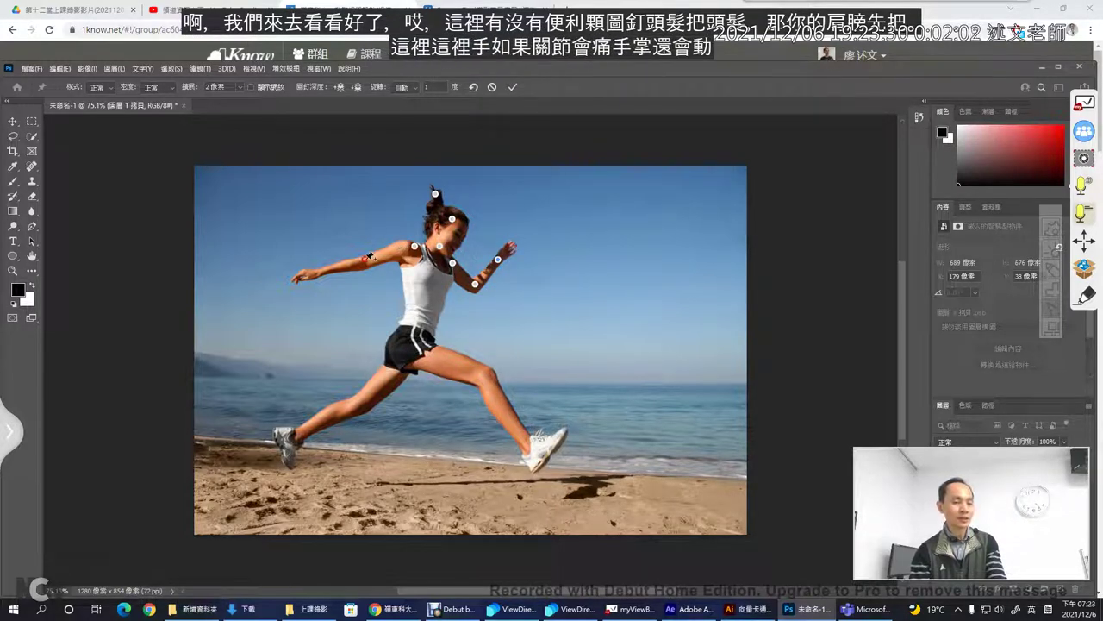
{"action": "left_click", "coordinate": [320, 270]}
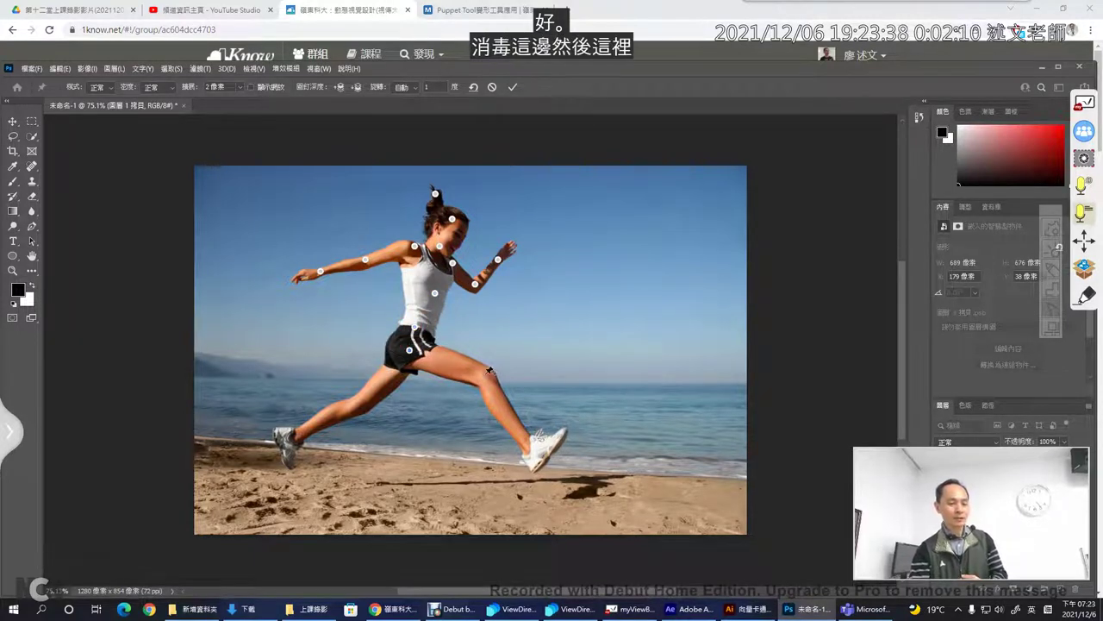
{"action": "left_click", "coordinate": [485, 373]}
{"action": "left_click", "coordinate": [536, 450]}
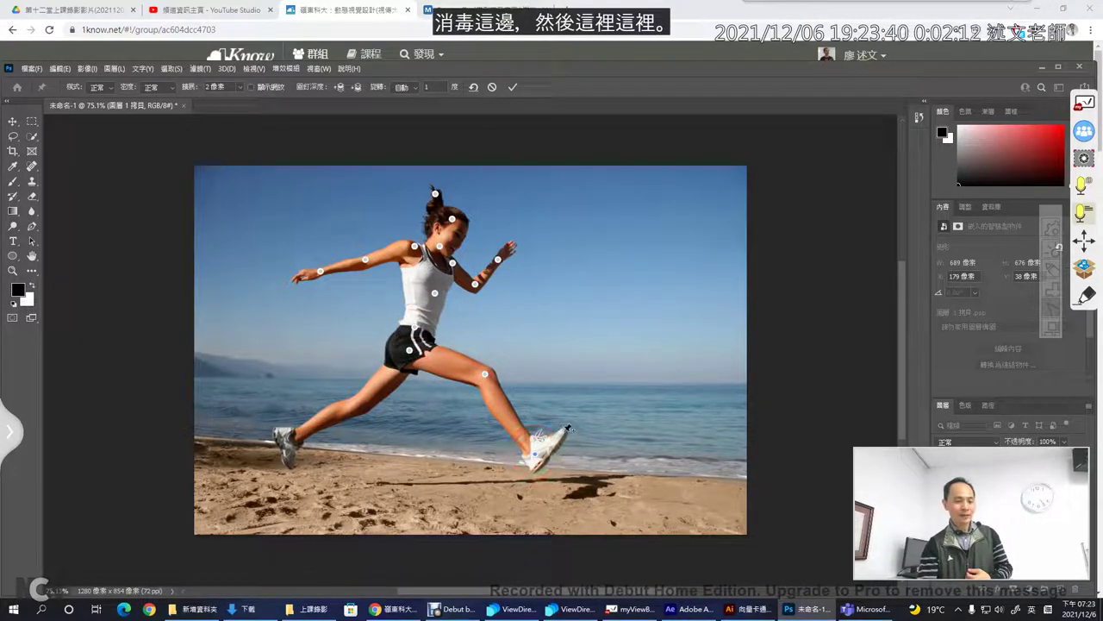
{"action": "left_click", "coordinate": [361, 399]}
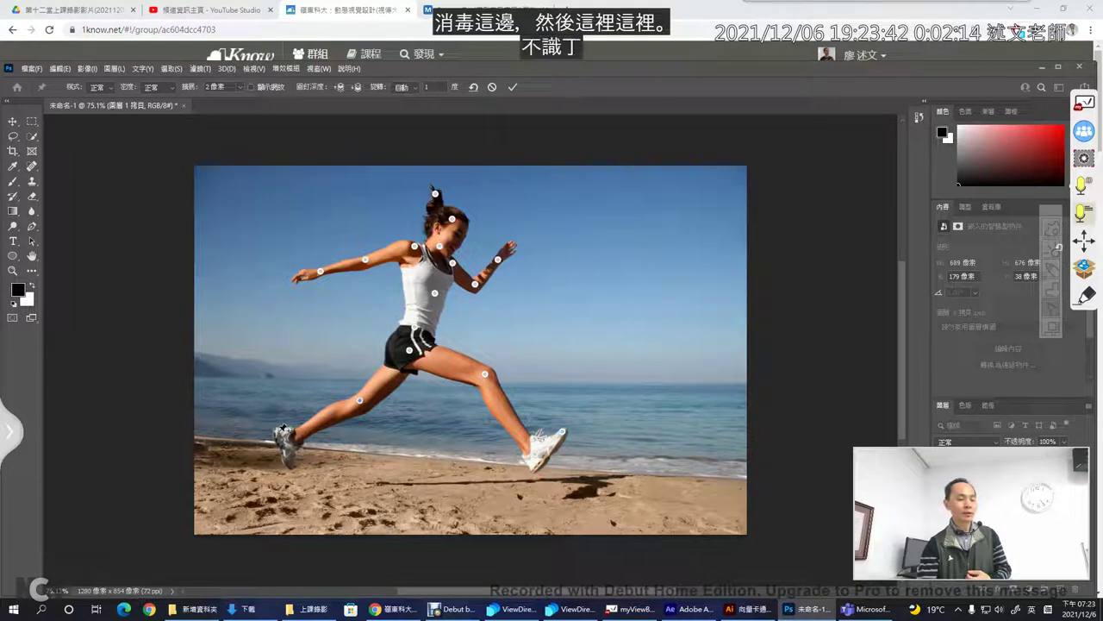
{"action": "left_click", "coordinate": [289, 463]}
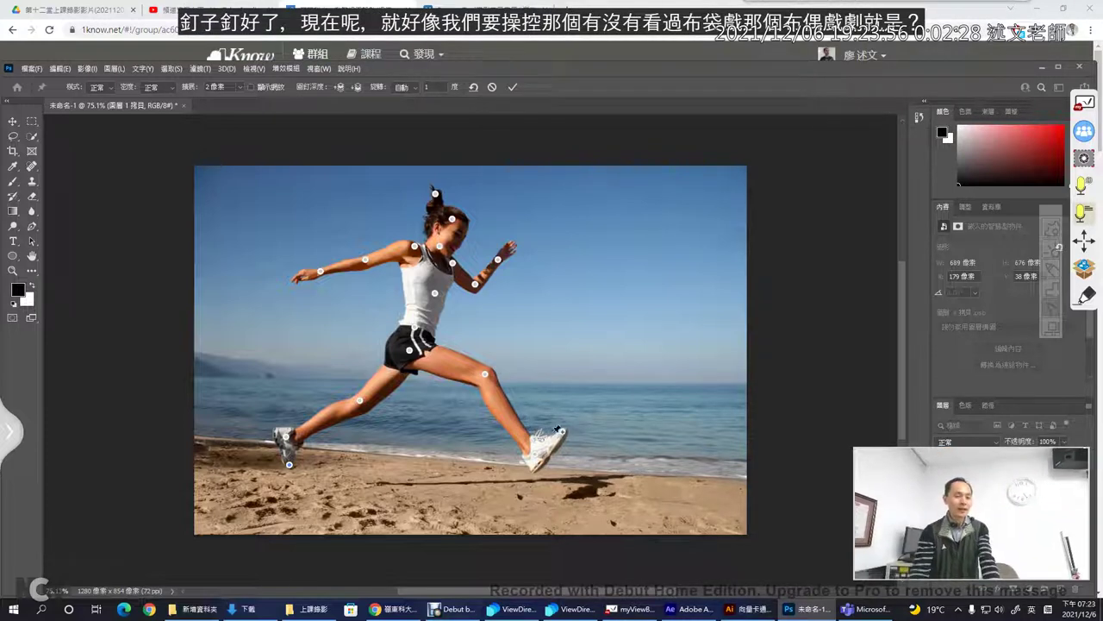
Shift the front foot pins and lift the front knee for a sharper leg bend
{"action": "mouse_move", "coordinate": [570, 438]}
{"action": "left_mouse_down"}
{"action": "mouse_move", "coordinate": [555, 423]}
{"action": "mouse_move", "coordinate": [576, 439]}
{"action": "left_mouse_up"}
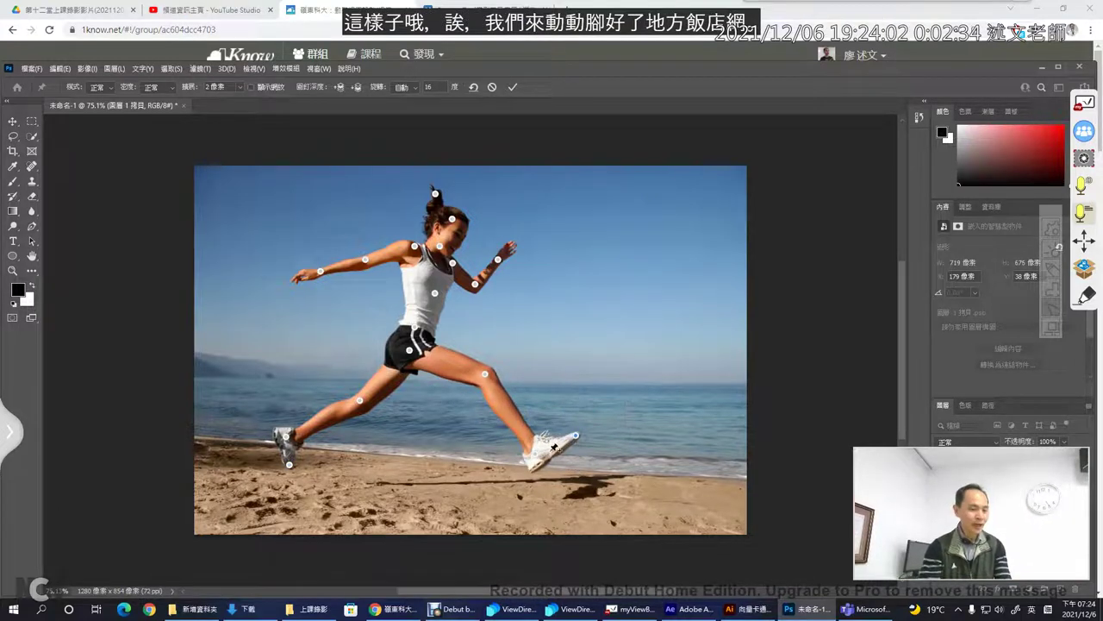
{"action": "left_click", "coordinate": [536, 457]}
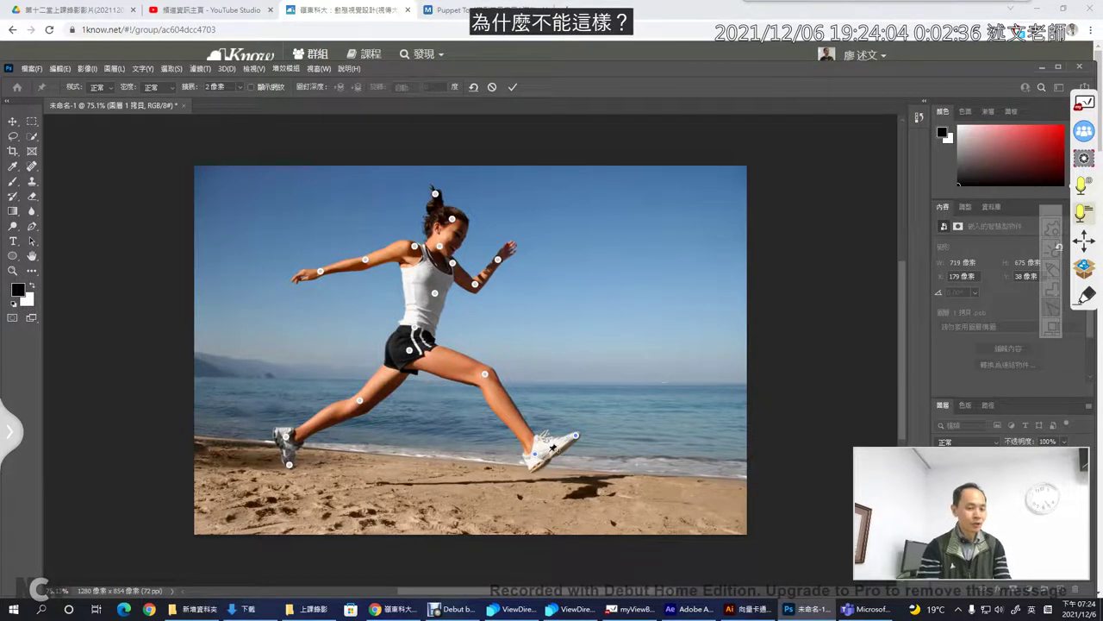
{"action": "mouse_move", "coordinate": [535, 456]}
{"action": "left_mouse_down"}
{"action": "mouse_move", "coordinate": [504, 453]}
{"action": "mouse_move", "coordinate": [515, 445]}
{"action": "left_mouse_up"}
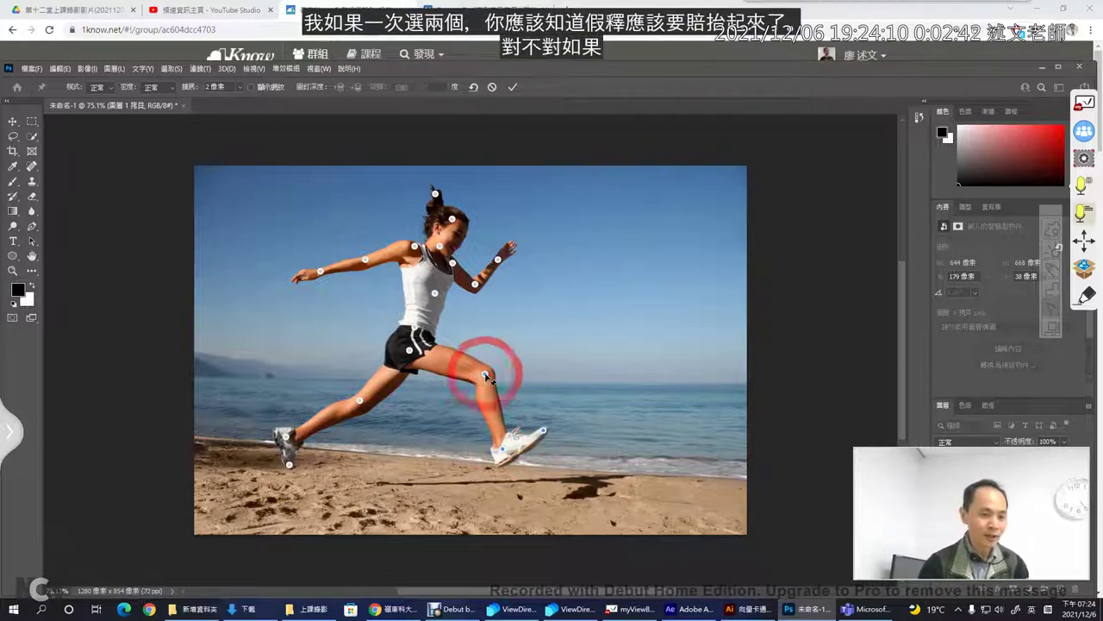
{"action": "left_click_drag", "start_coordinate": [485, 377], "coordinate": [485, 348]}
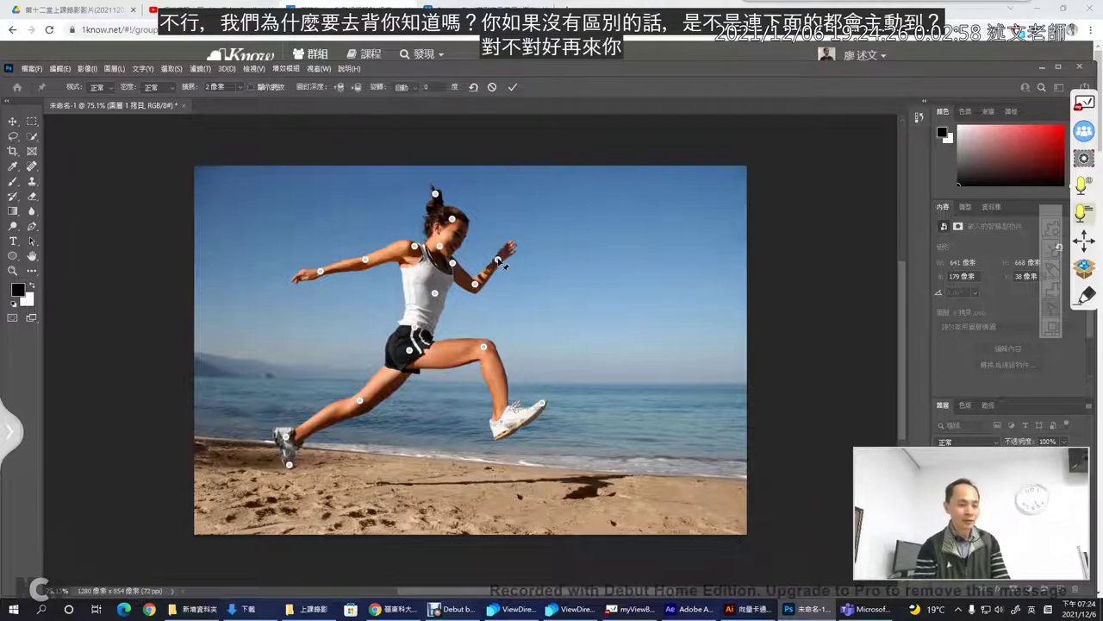
Raise the runner's forward hand and tilt her head slightly
{"action": "mouse_move", "coordinate": [498, 260]}
{"action": "left_mouse_down"}
{"action": "mouse_move", "coordinate": [503, 251]}
{"action": "mouse_move", "coordinate": [505, 261]}
{"action": "left_mouse_up"}
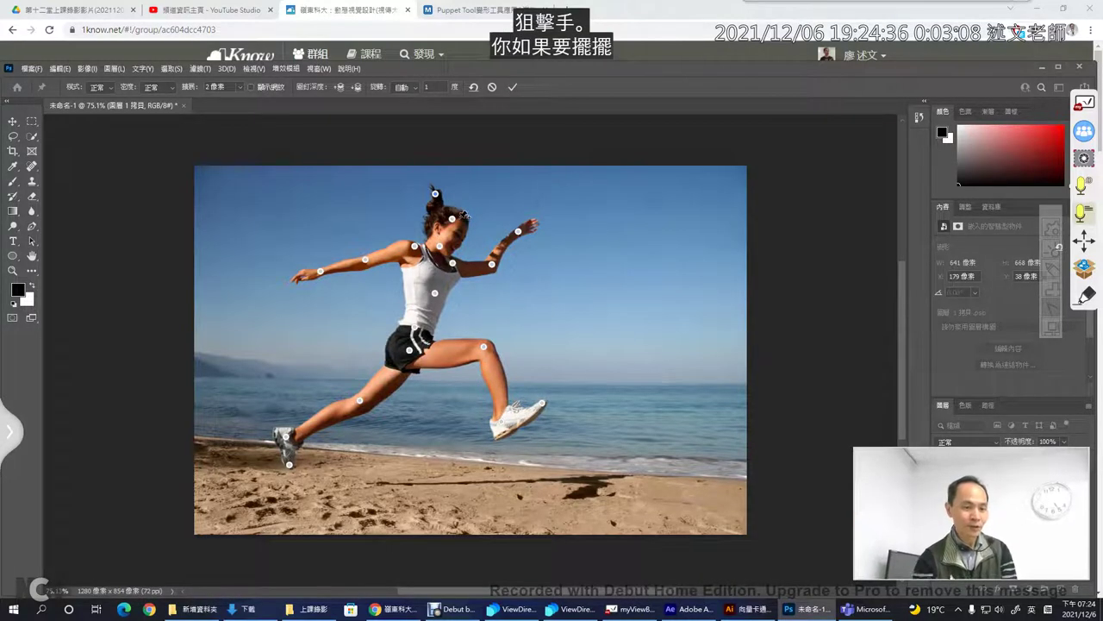
{"action": "left_click", "coordinate": [454, 220]}
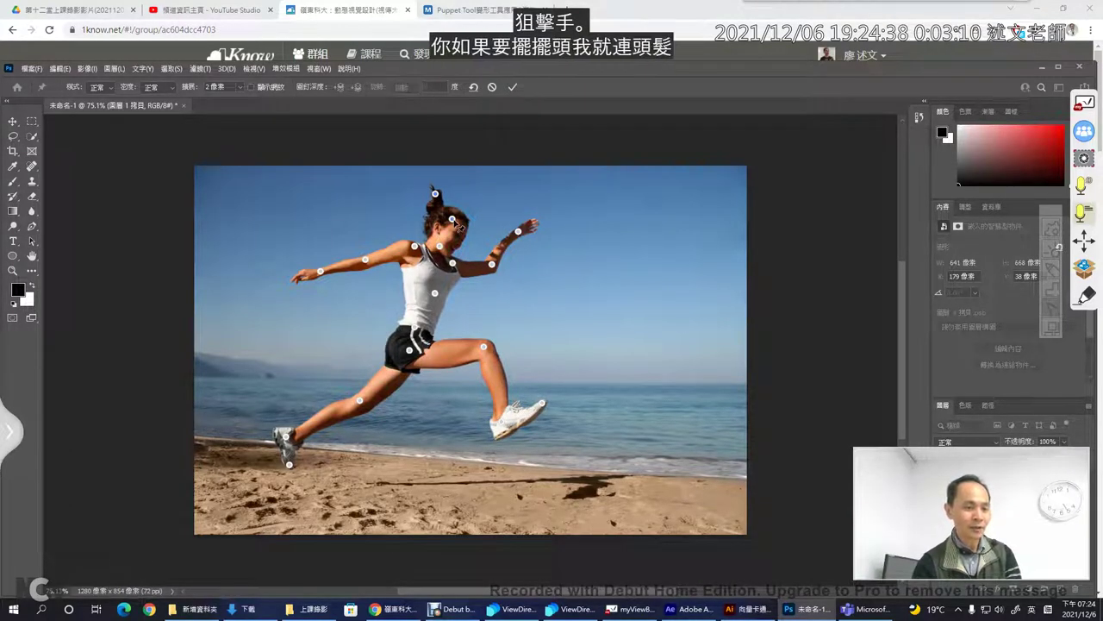
{"action": "mouse_move", "coordinate": [457, 224]}
{"action": "left_mouse_down"}
{"action": "mouse_move", "coordinate": [467, 204]}
{"action": "mouse_move", "coordinate": [454, 222]}
{"action": "left_mouse_up"}
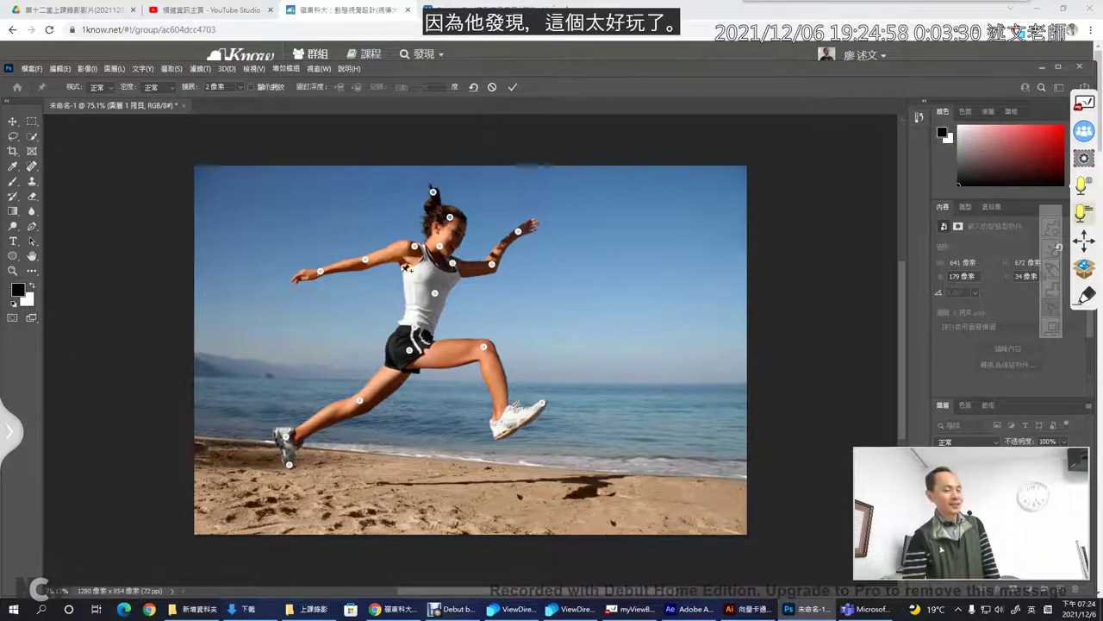
Replace the raised-hand pin, drag the forearm higher, and commit the Puppet Warp
{"action": "left_click", "coordinate": [436, 294]}
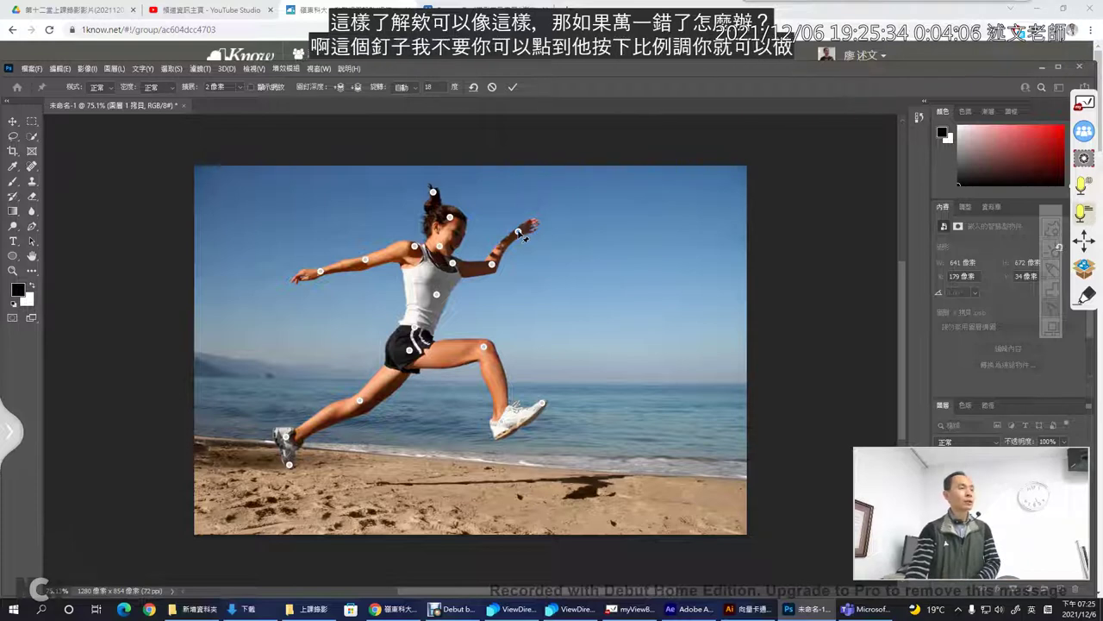
{"action": "key", "text": "Delete"}
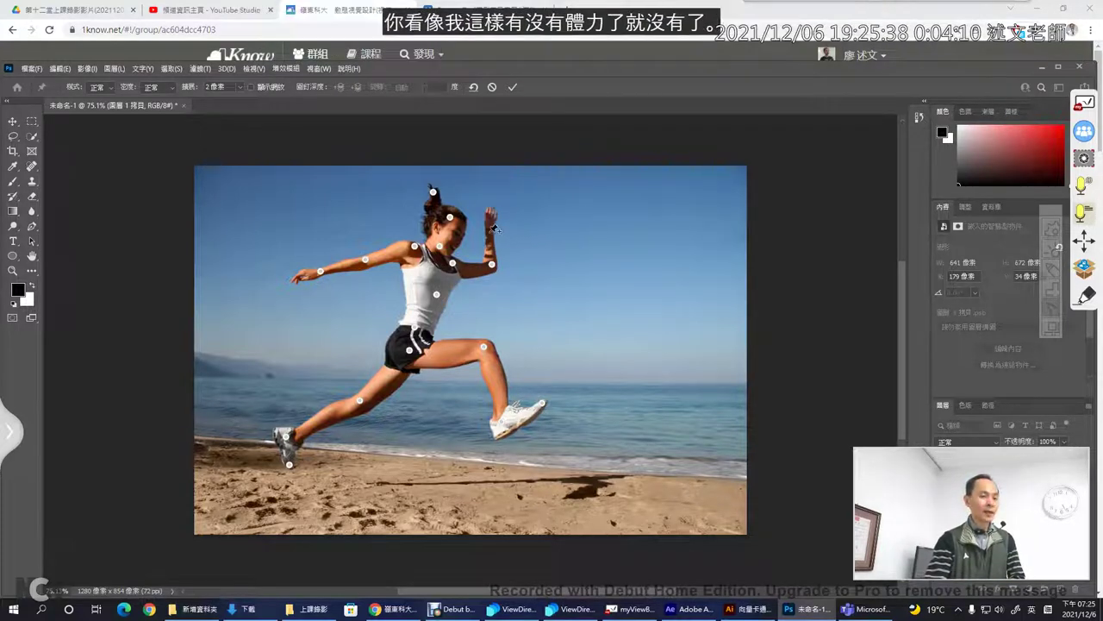
{"action": "left_click", "coordinate": [494, 223]}
{"action": "mouse_move", "coordinate": [494, 226]}
{"action": "left_mouse_down"}
{"action": "mouse_move", "coordinate": [509, 196]}
{"action": "mouse_move", "coordinate": [483, 222]}
{"action": "left_mouse_up"}
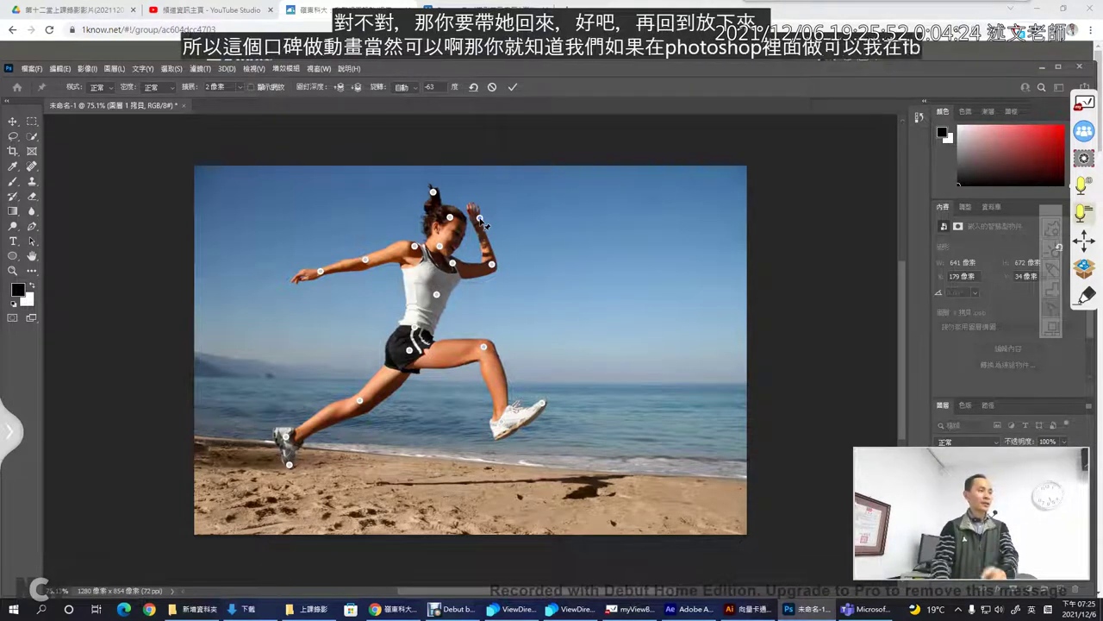
{"action": "left_click", "coordinate": [512, 87]}
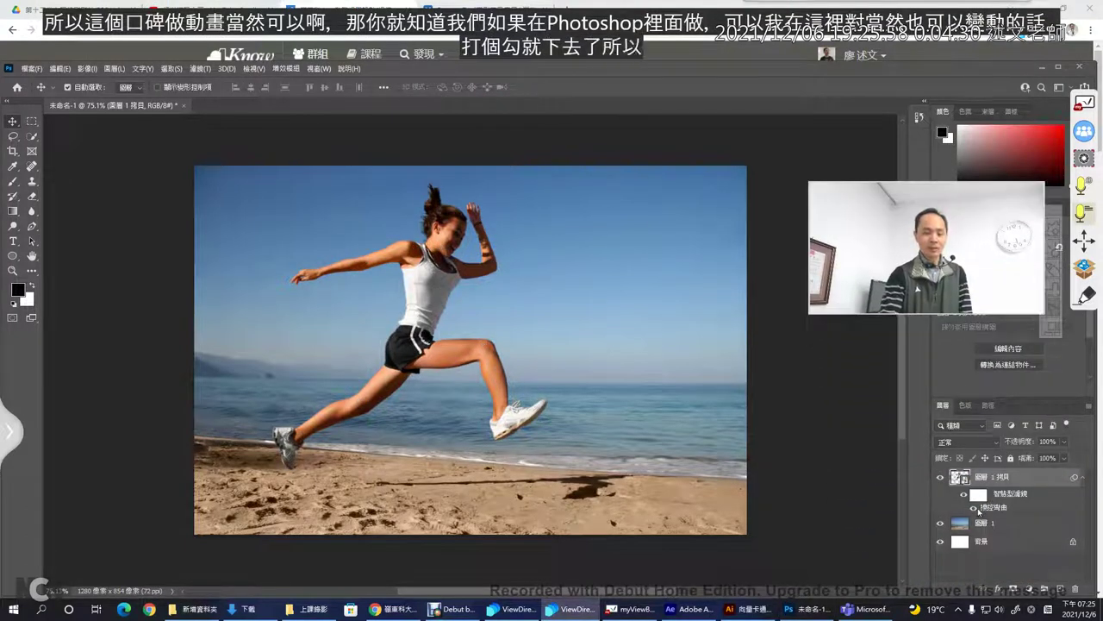
Toggle the Puppet Warp smart filter's visibility to compare the original and warped poses
{"action": "left_click", "coordinate": [975, 510]}
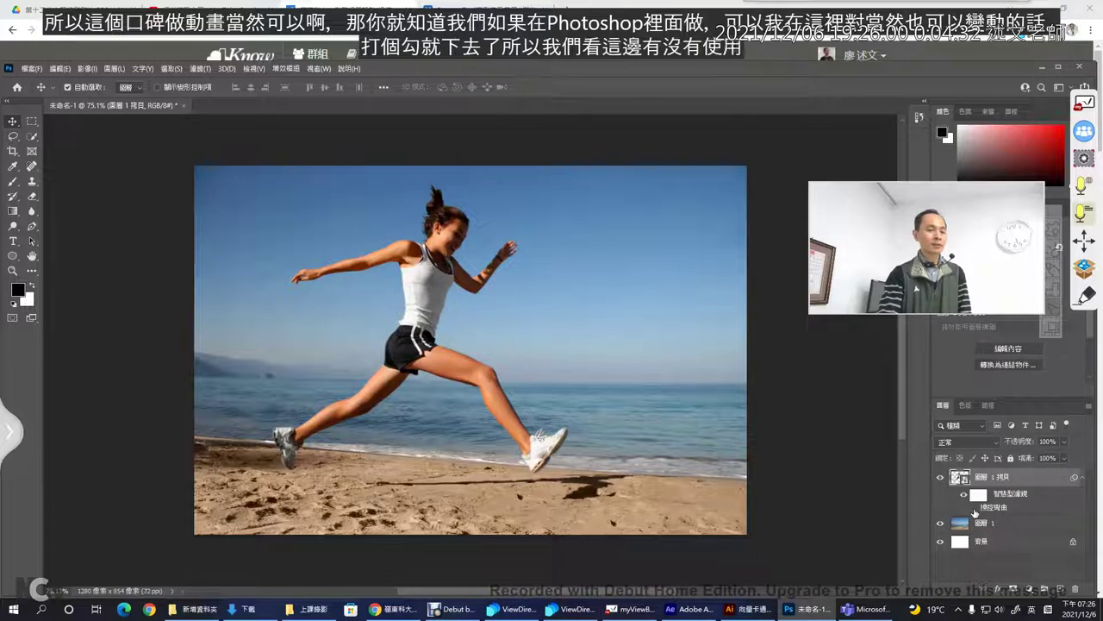
{"action": "left_click", "coordinate": [974, 510]}
{"action": "left_click", "coordinate": [975, 509]}
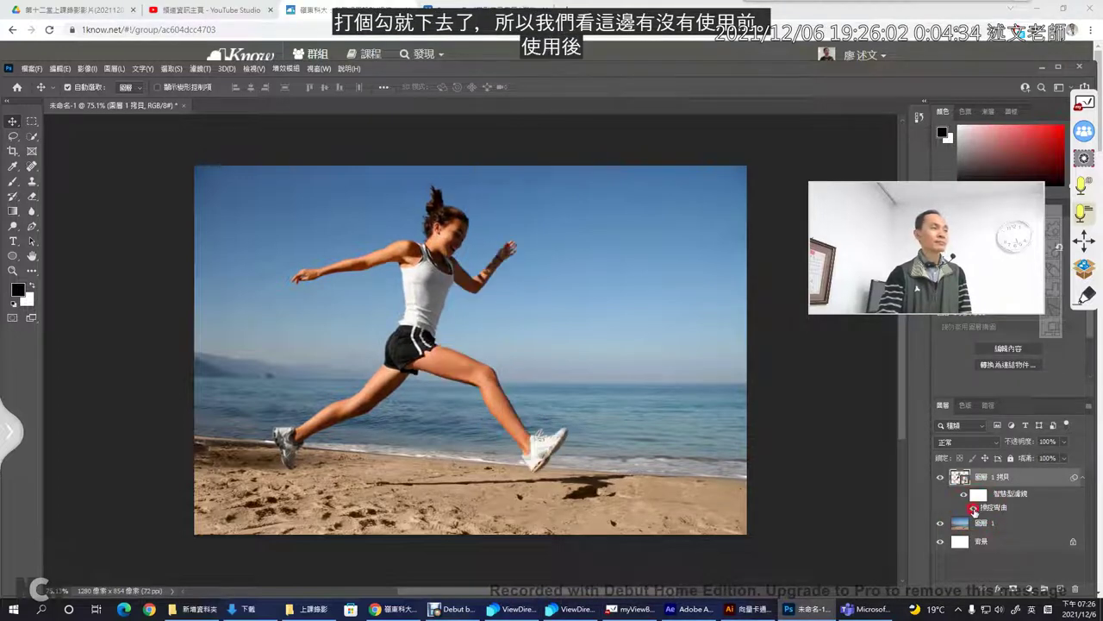
{"action": "left_click", "coordinate": [974, 510]}
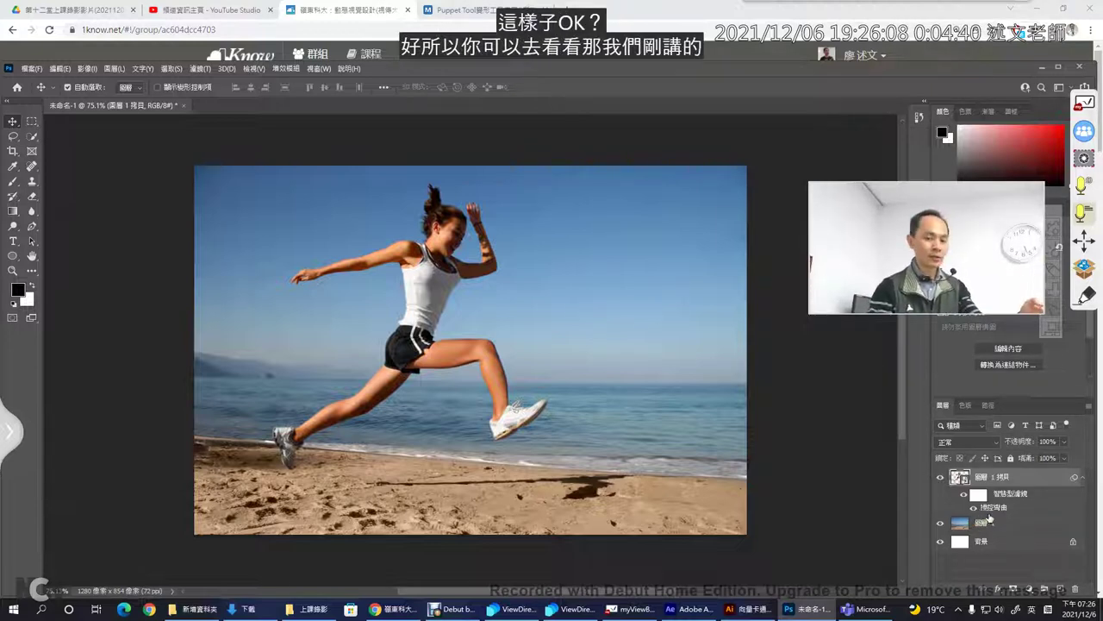
Reopen the Puppet Warp filter for editing, dismissing the Layer Style dialog that appeared
{"action": "left_click", "coordinate": [991, 517]}
{"action": "double_click", "coordinate": [991, 517]}
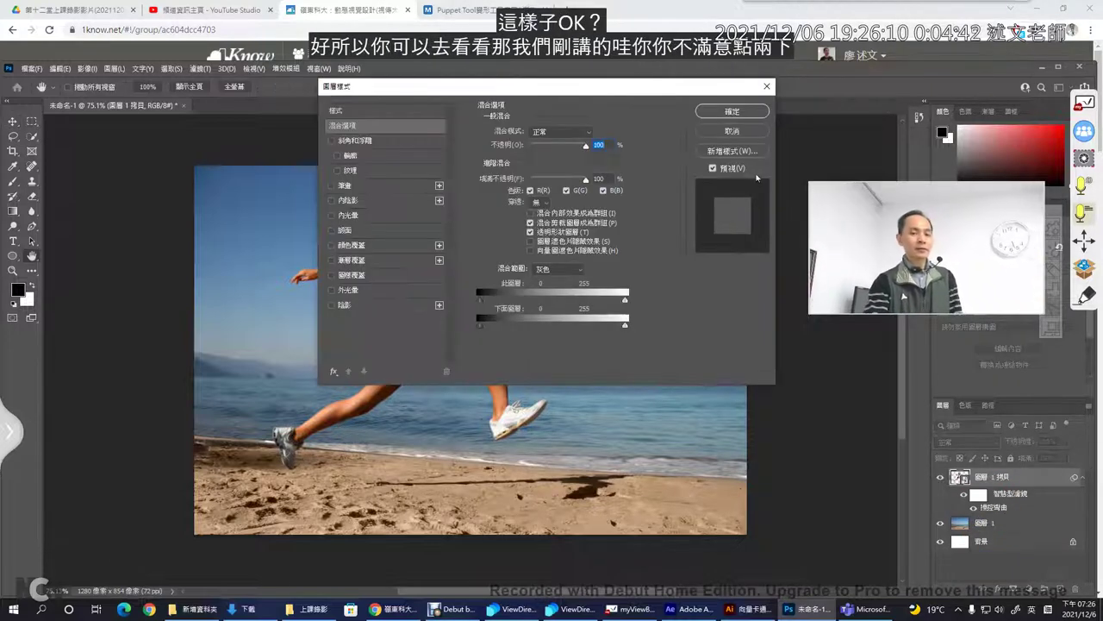
{"action": "left_click", "coordinate": [743, 132]}
{"action": "double_click", "coordinate": [999, 510]}
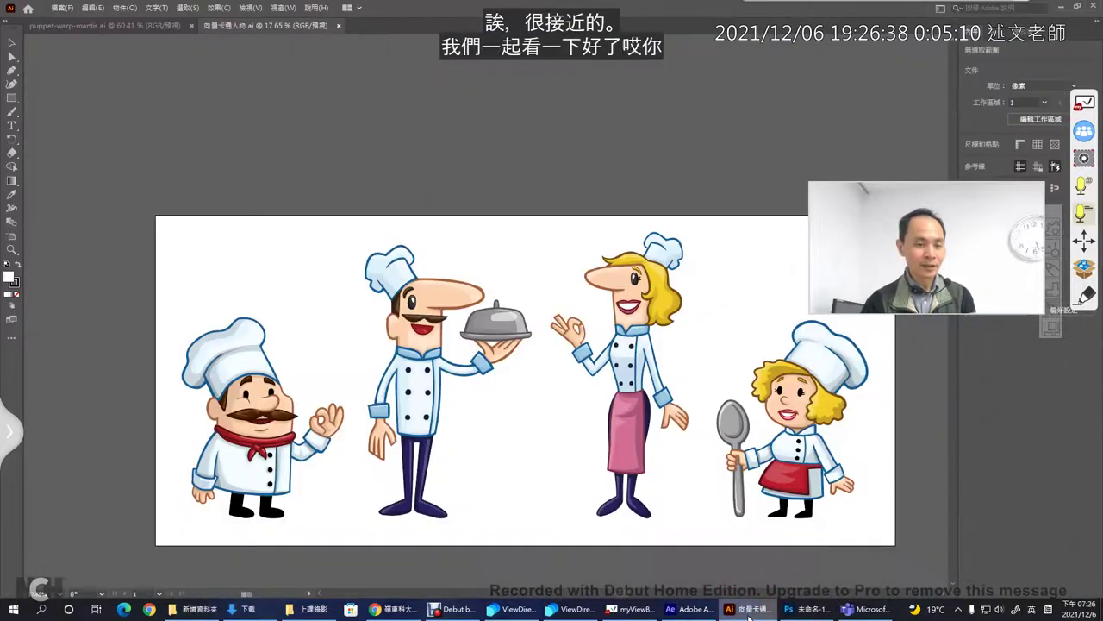
Switch to Illustrator's puppet-warp-mantis.ai document and show the tools in two columns
{"action": "left_click", "coordinate": [749, 609]}
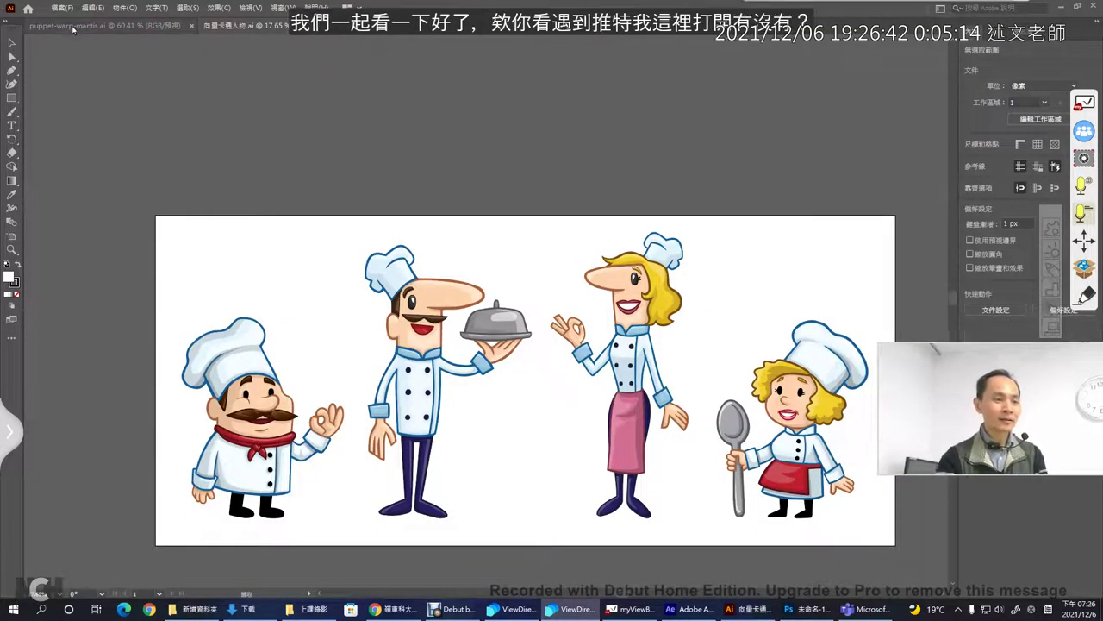
{"action": "left_click", "coordinate": [103, 25]}
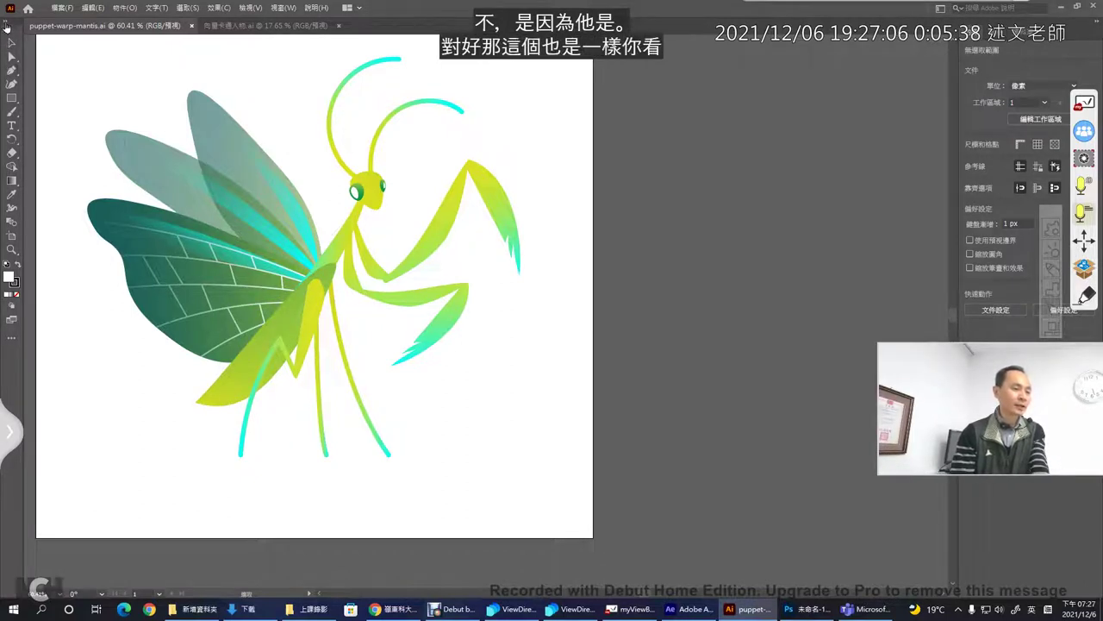
{"action": "left_click", "coordinate": [7, 29]}
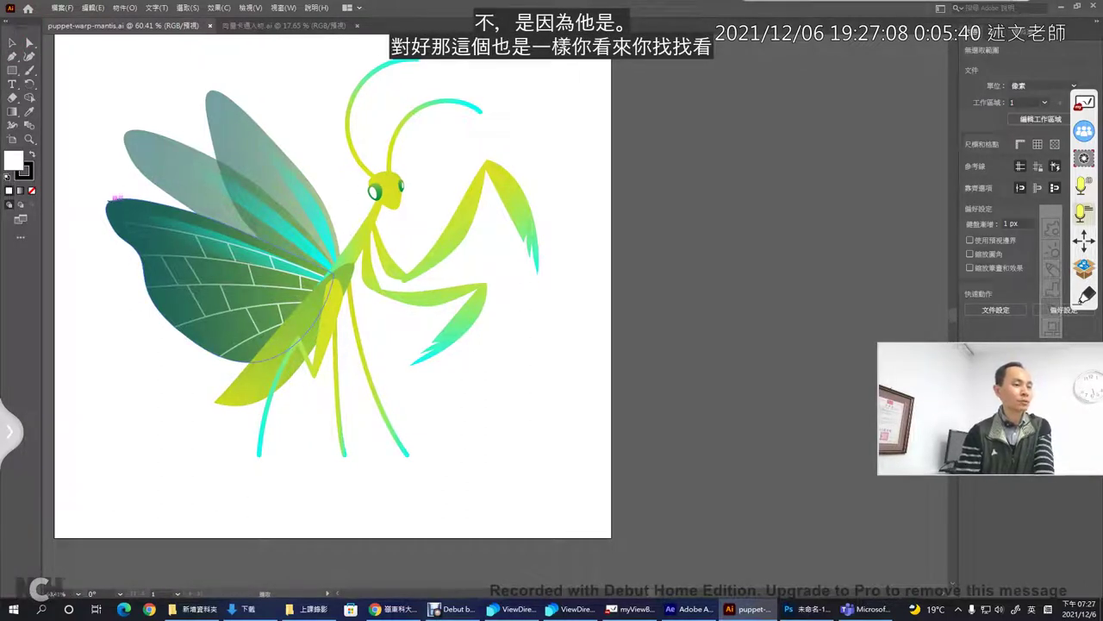
Drag the Puppet Warp Tool from the full tool list into the main toolbar
{"action": "left_click", "coordinate": [21, 238]}
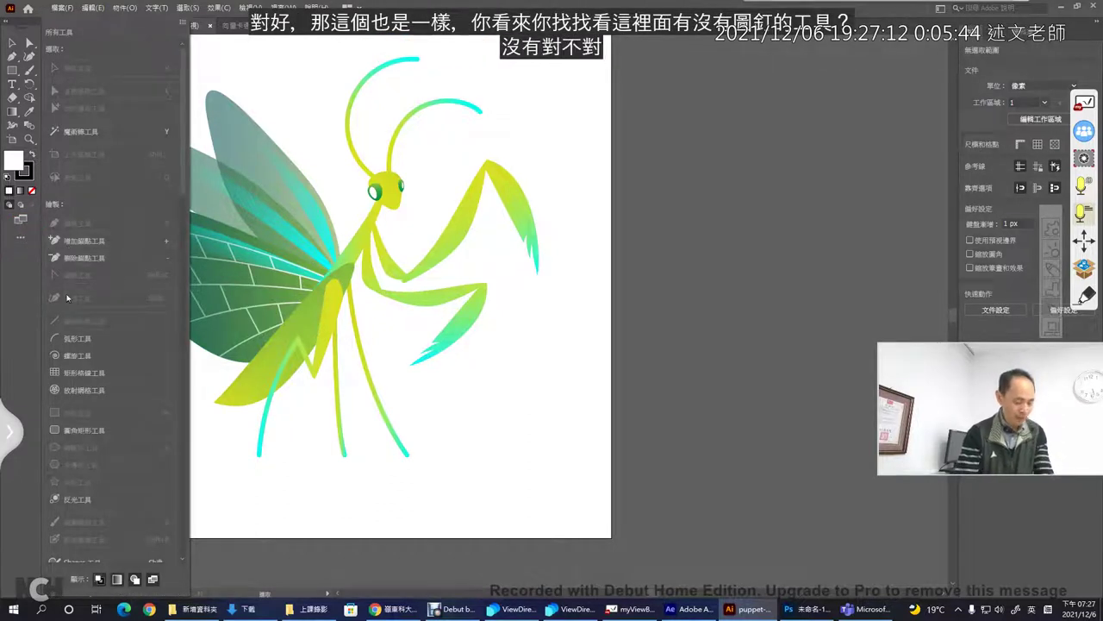
{"action": "scroll", "coordinate": [82, 470], "scroll_direction": "down", "scroll_amount": 5}
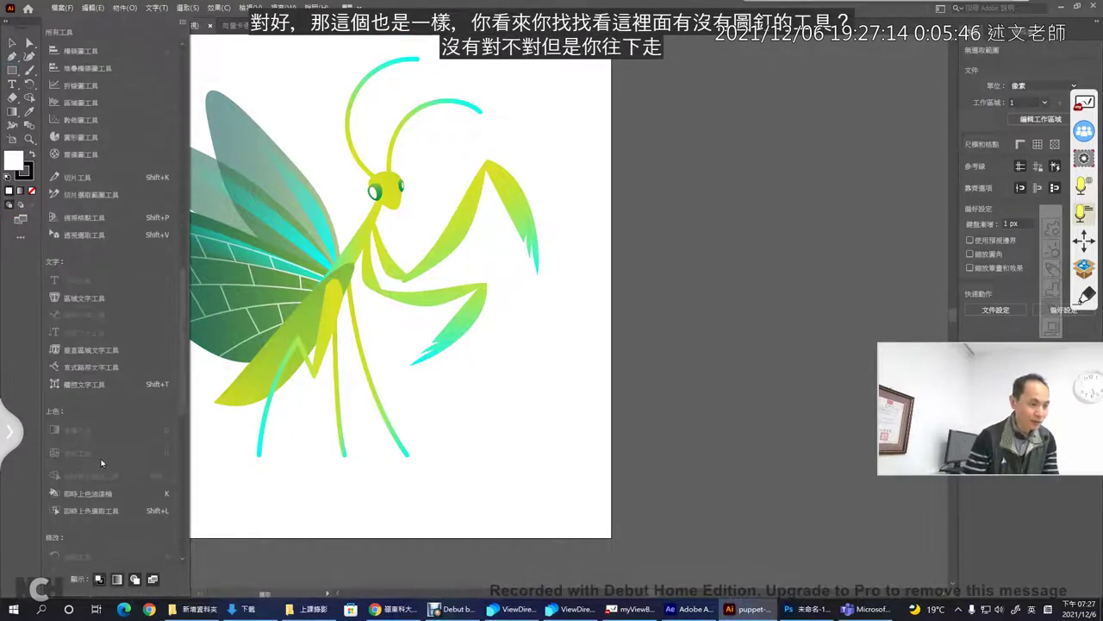
{"action": "scroll", "coordinate": [126, 356], "scroll_direction": "up", "scroll_amount": 3}
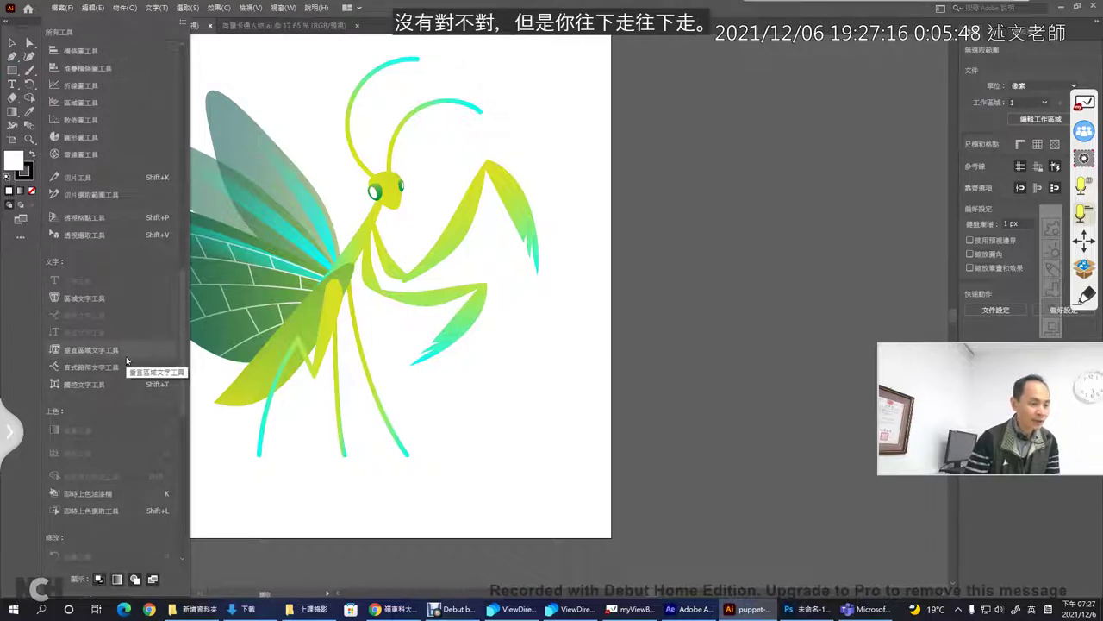
{"action": "scroll", "coordinate": [126, 356], "scroll_direction": "up", "scroll_amount": 3}
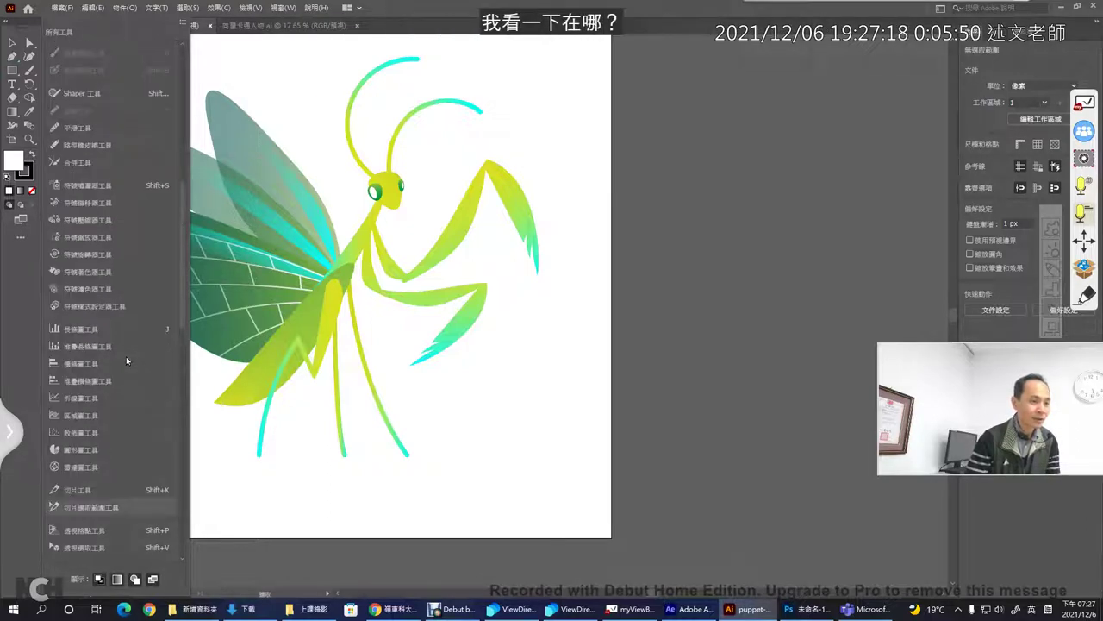
{"action": "scroll", "coordinate": [126, 356], "scroll_direction": "up", "scroll_amount": 3}
{"action": "scroll", "coordinate": [126, 356], "scroll_direction": "up", "scroll_amount": 3}
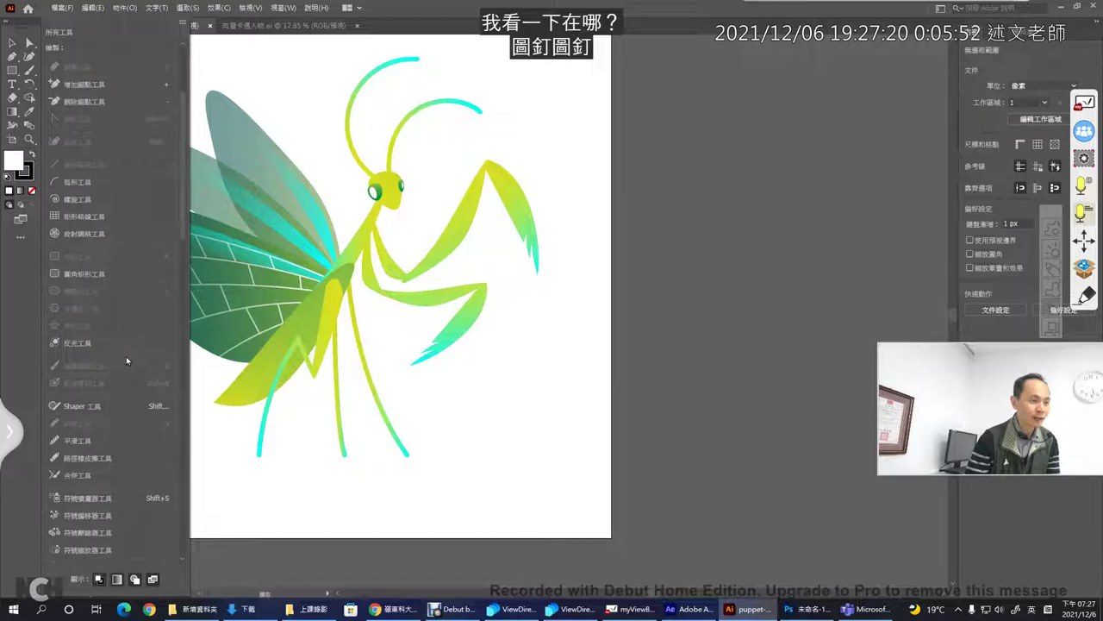
{"action": "scroll", "coordinate": [126, 356], "scroll_direction": "down", "scroll_amount": 6}
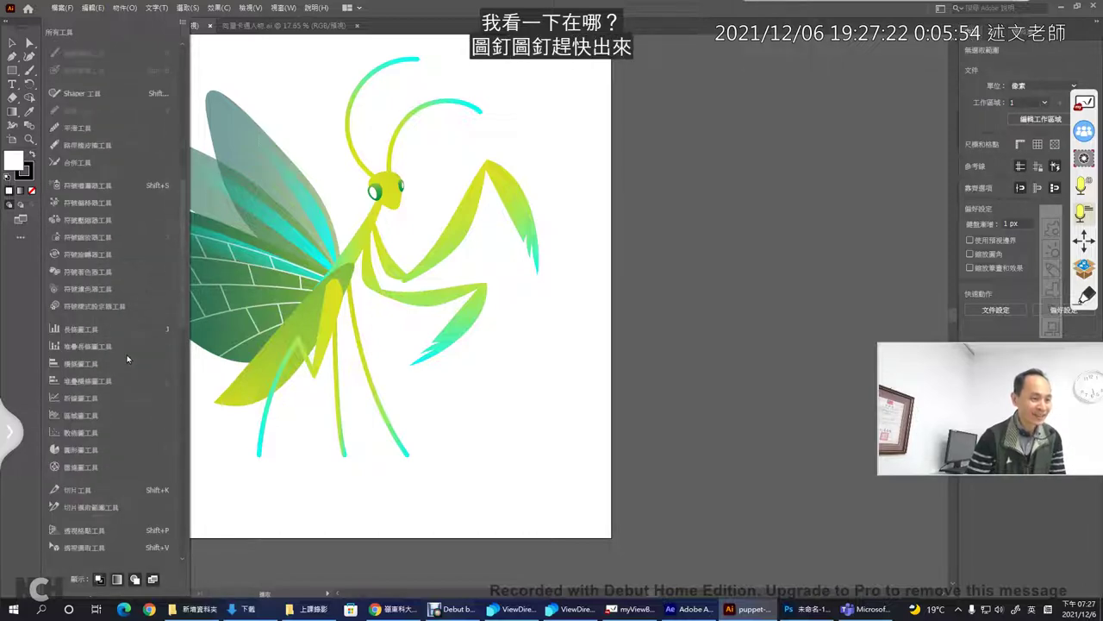
{"action": "scroll", "coordinate": [126, 356], "scroll_direction": "down", "scroll_amount": 10}
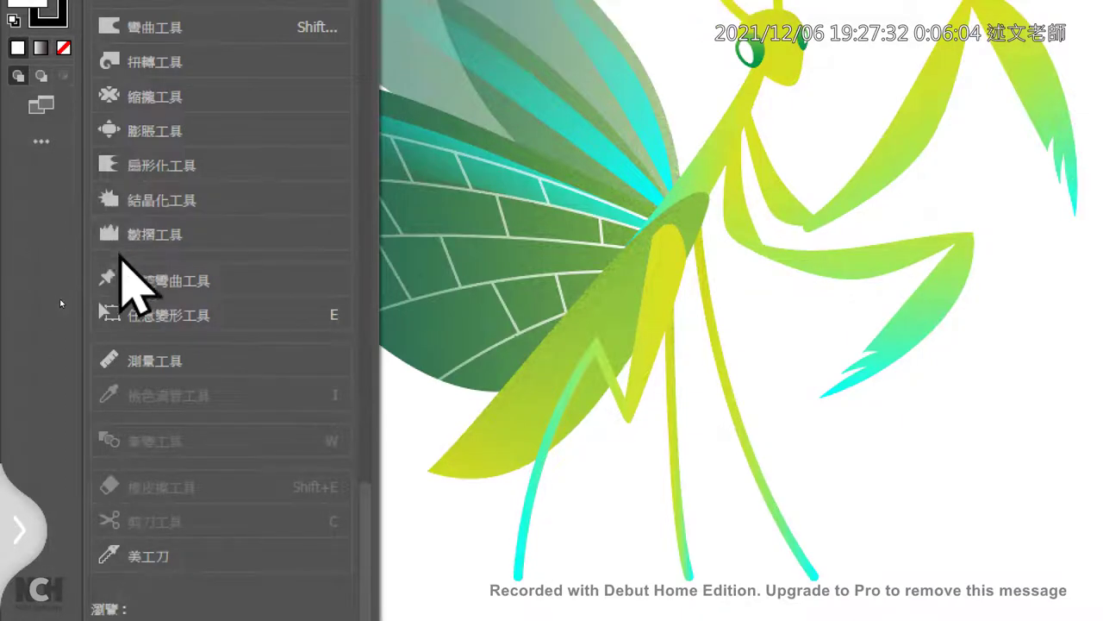
{"action": "left_click", "coordinate": [125, 277]}
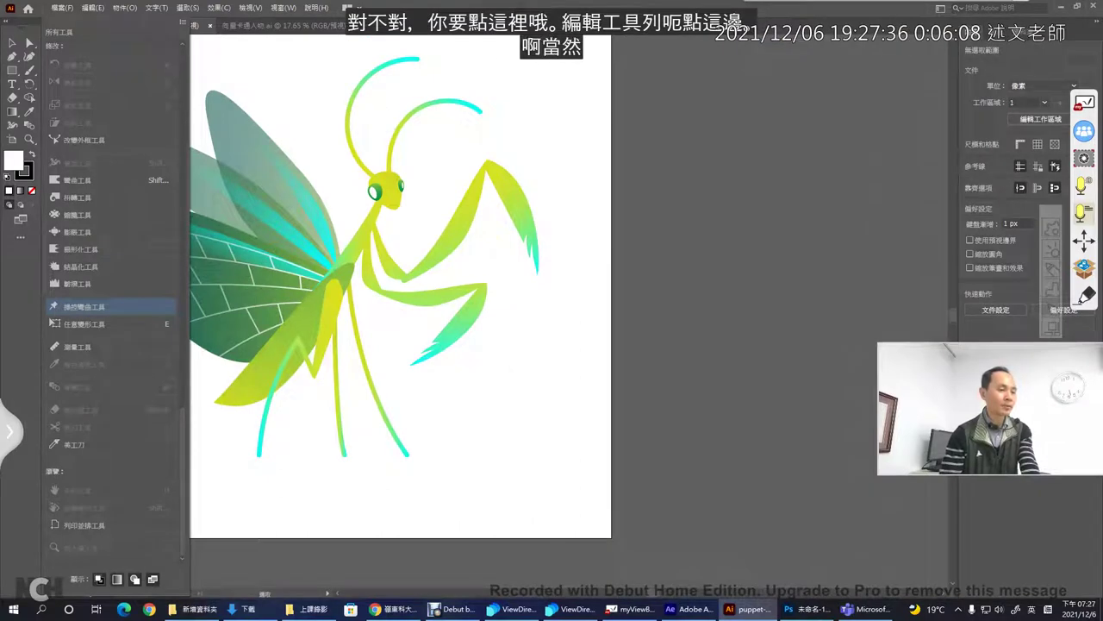
{"action": "left_click_drag", "start_coordinate": [51, 321], "coordinate": [30, 160]}
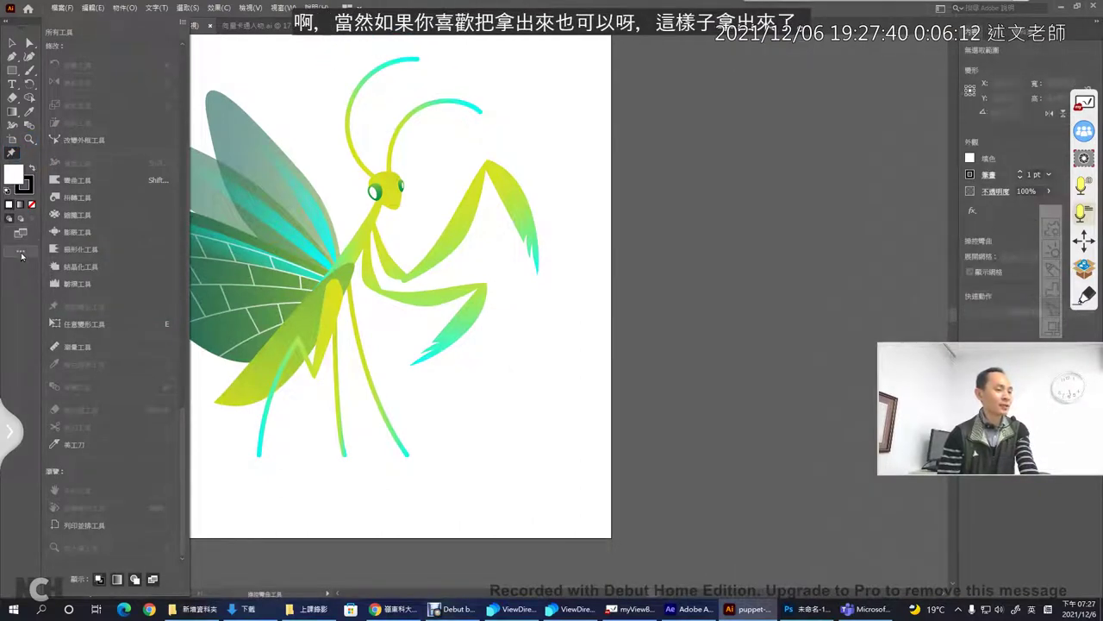
{"action": "left_click", "coordinate": [31, 253]}
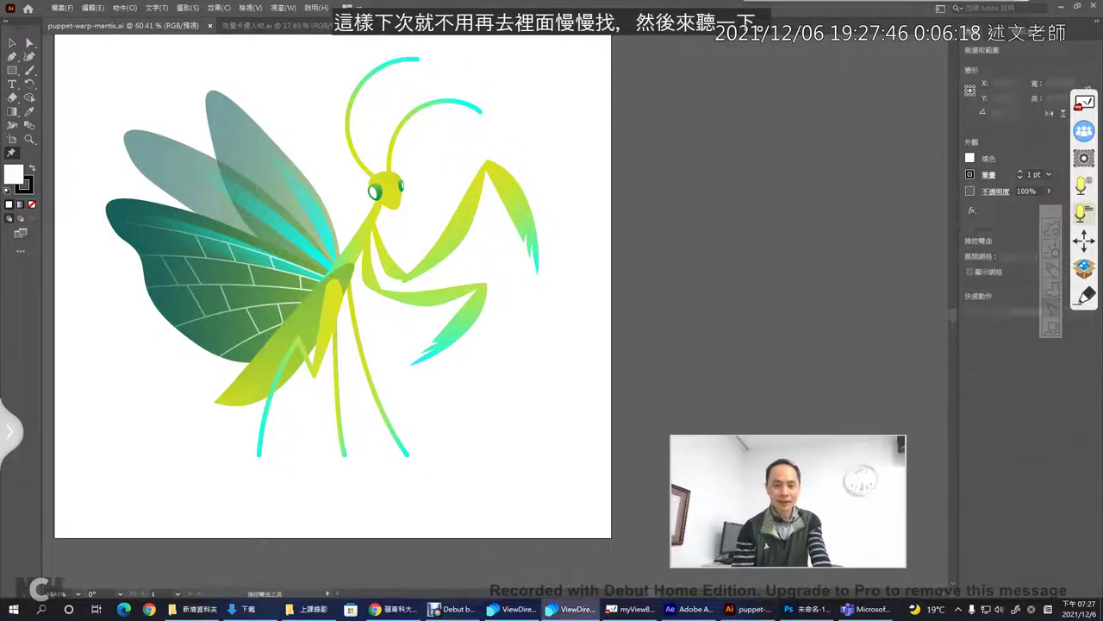
Expand Layer 1 in the Layers panel and target the whole mantis group
{"action": "left_click", "coordinate": [997, 36]}
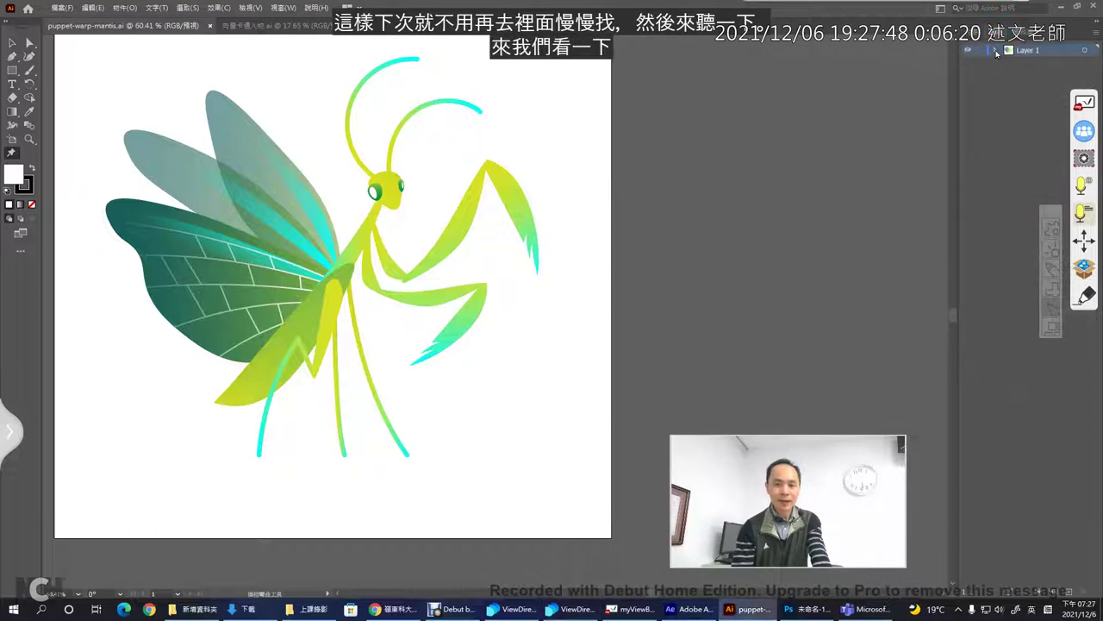
{"action": "left_click", "coordinate": [996, 50]}
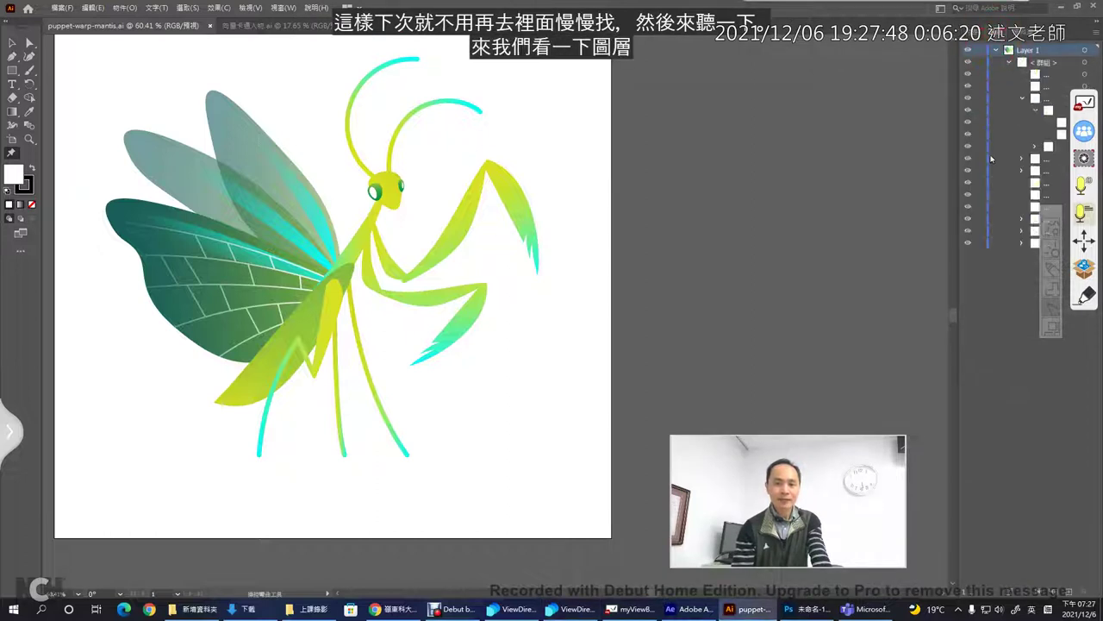
{"action": "left_click", "coordinate": [1042, 63]}
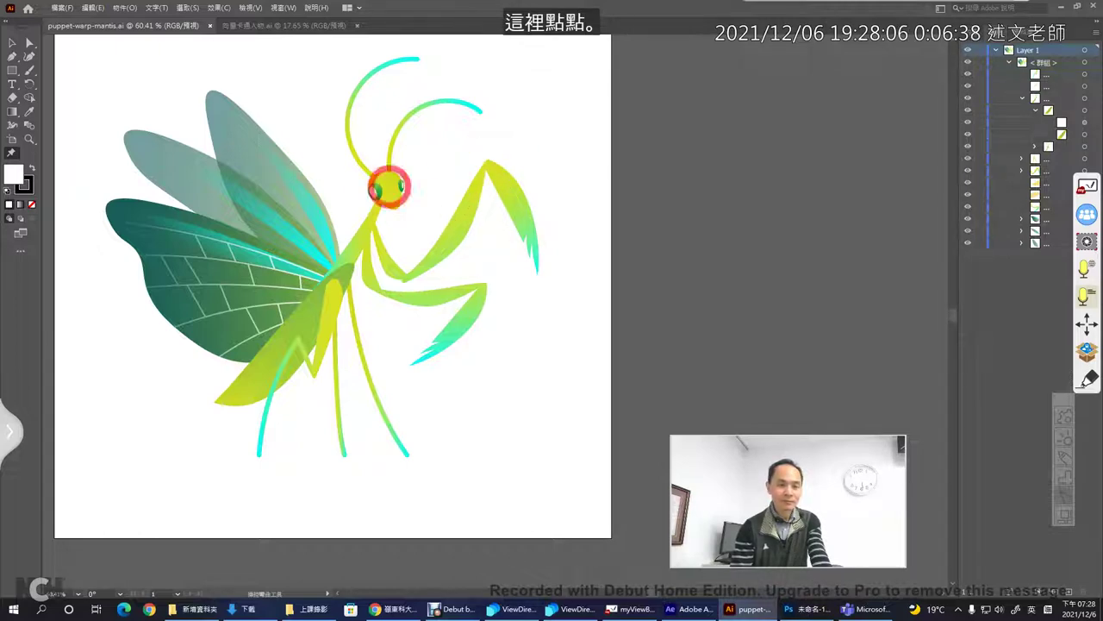
{"action": "left_click", "coordinate": [1053, 112]}
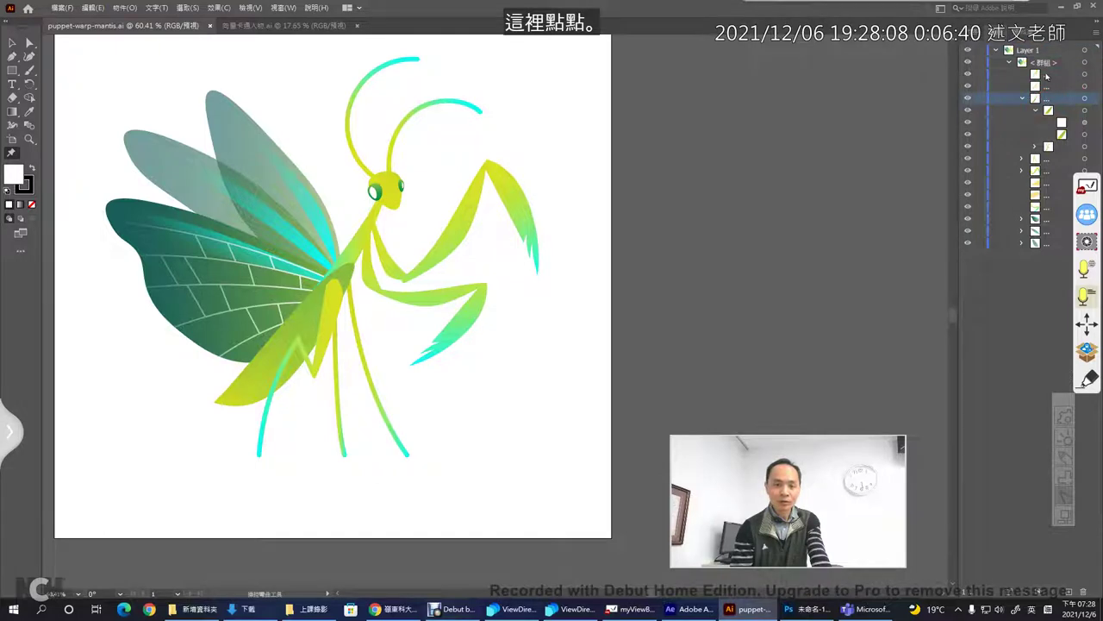
{"action": "left_click", "coordinate": [1085, 62]}
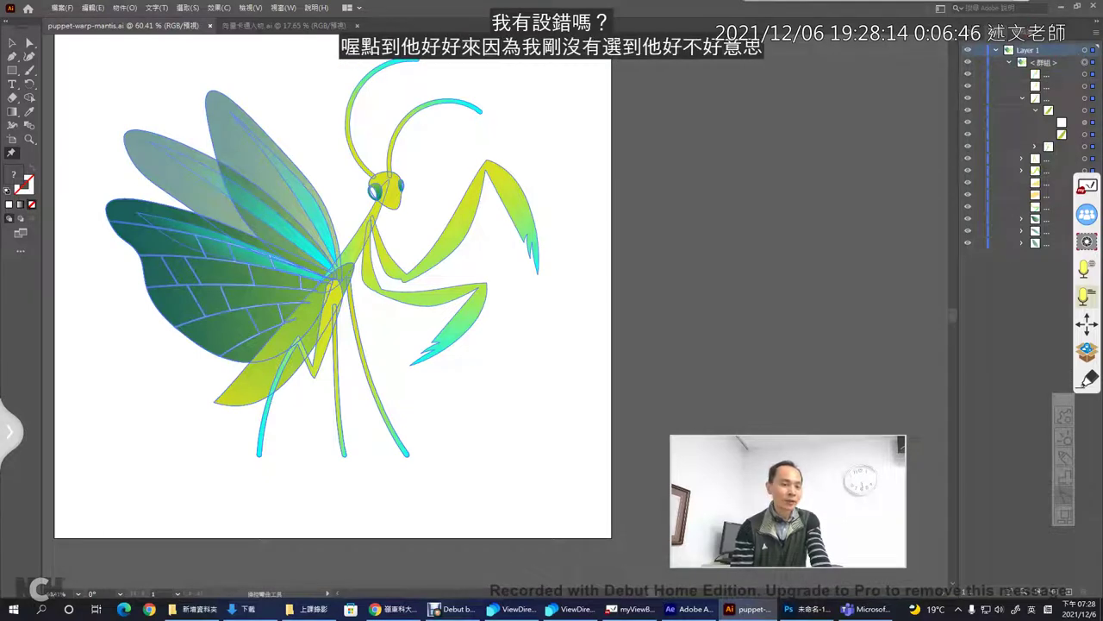
Pin the foreleg joint, two feet and body, bending the raised forearm down and inward
{"action": "left_click", "coordinate": [486, 165]}
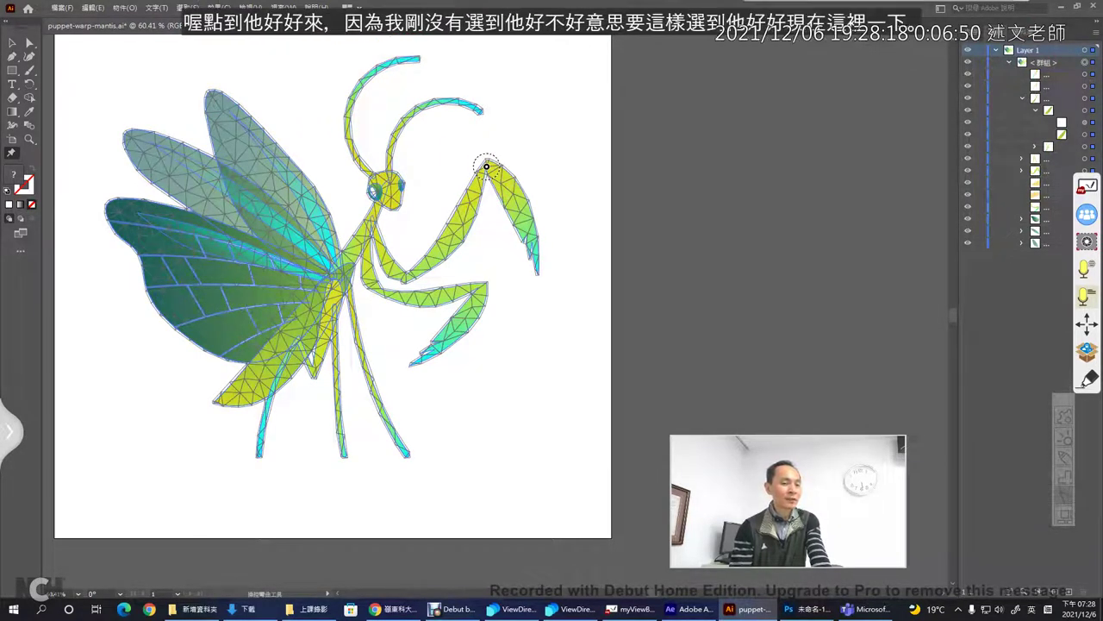
{"action": "mouse_move", "coordinate": [486, 165]}
{"action": "left_mouse_down"}
{"action": "mouse_move", "coordinate": [493, 183]}
{"action": "mouse_move", "coordinate": [486, 166]}
{"action": "left_mouse_up"}
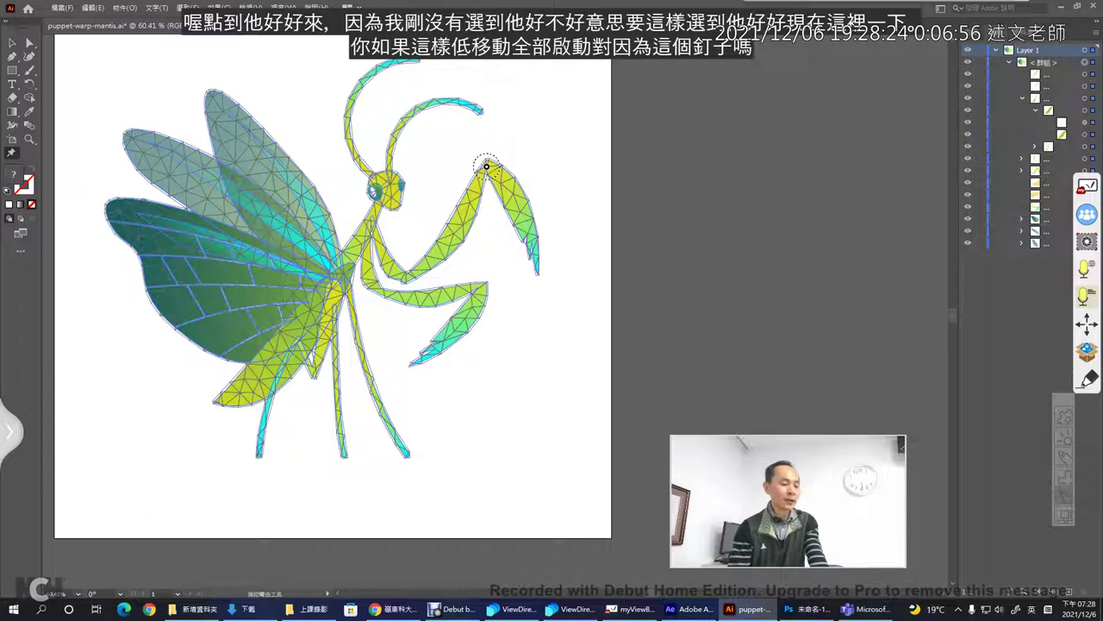
{"action": "left_click", "coordinate": [257, 455]}
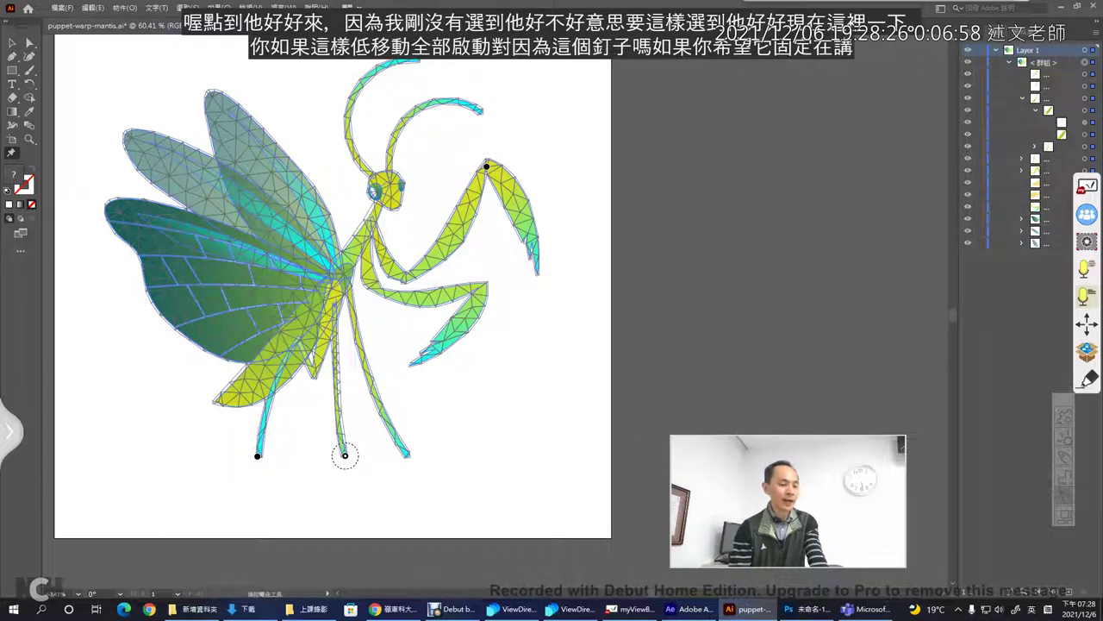
{"action": "left_click", "coordinate": [406, 454]}
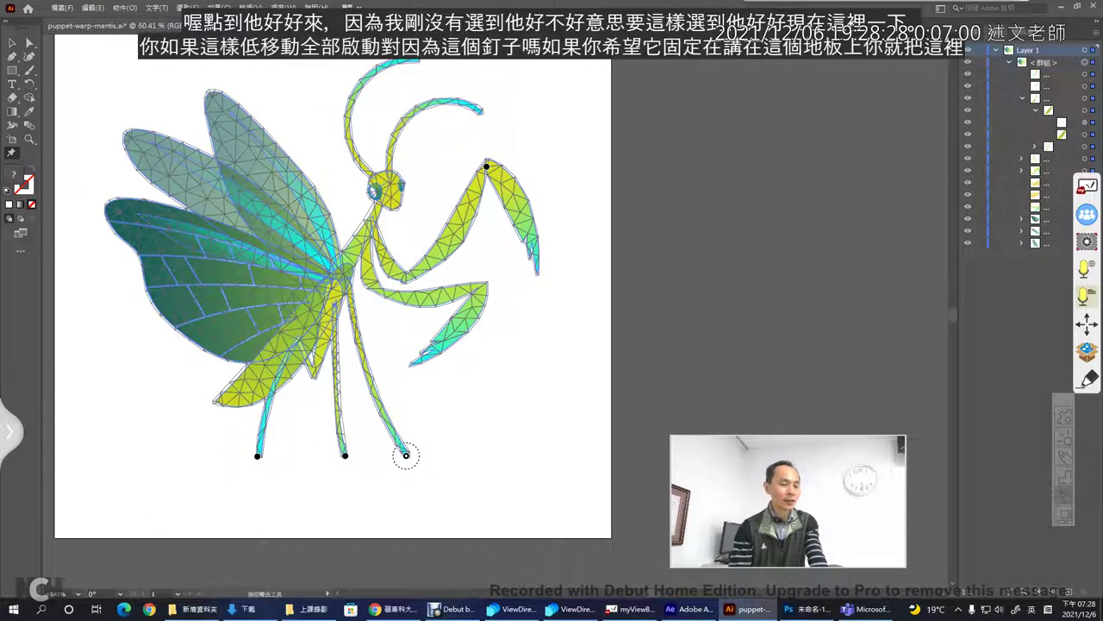
{"action": "mouse_move", "coordinate": [486, 166]}
{"action": "left_mouse_down"}
{"action": "mouse_move", "coordinate": [518, 194]}
{"action": "mouse_move", "coordinate": [518, 125]}
{"action": "left_mouse_up"}
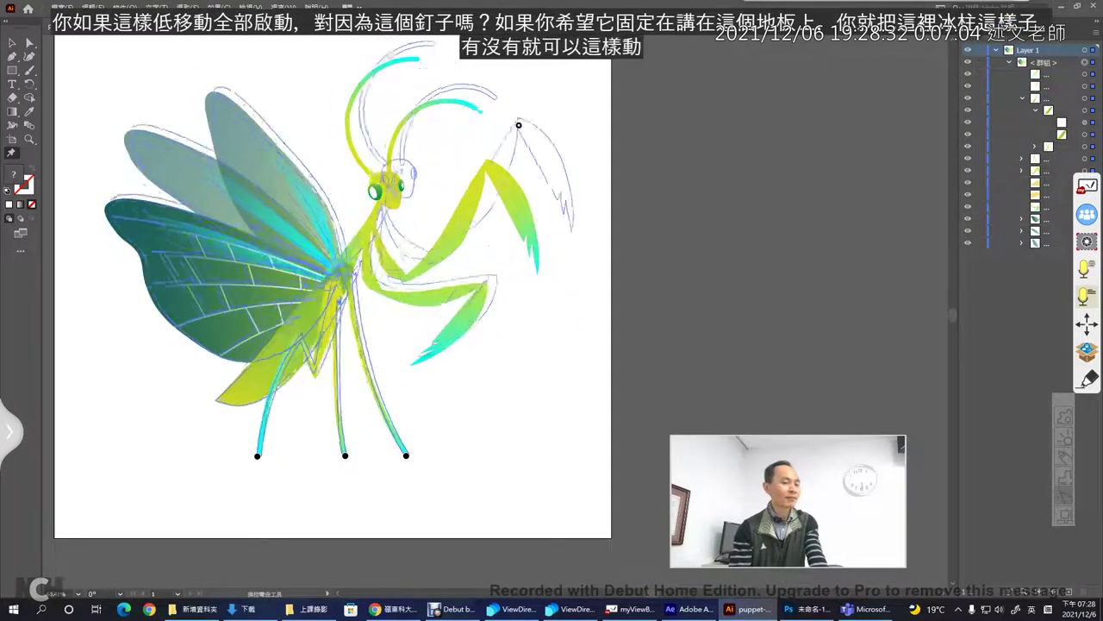
{"action": "left_click_drag", "start_coordinate": [518, 125], "coordinate": [499, 133]}
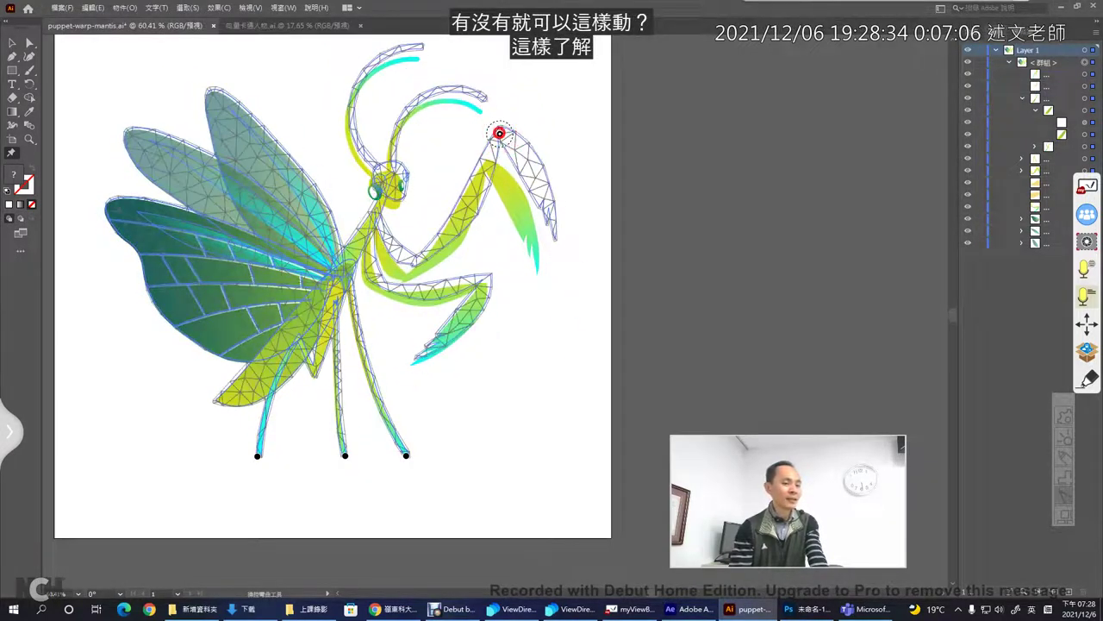
{"action": "left_click", "coordinate": [355, 246]}
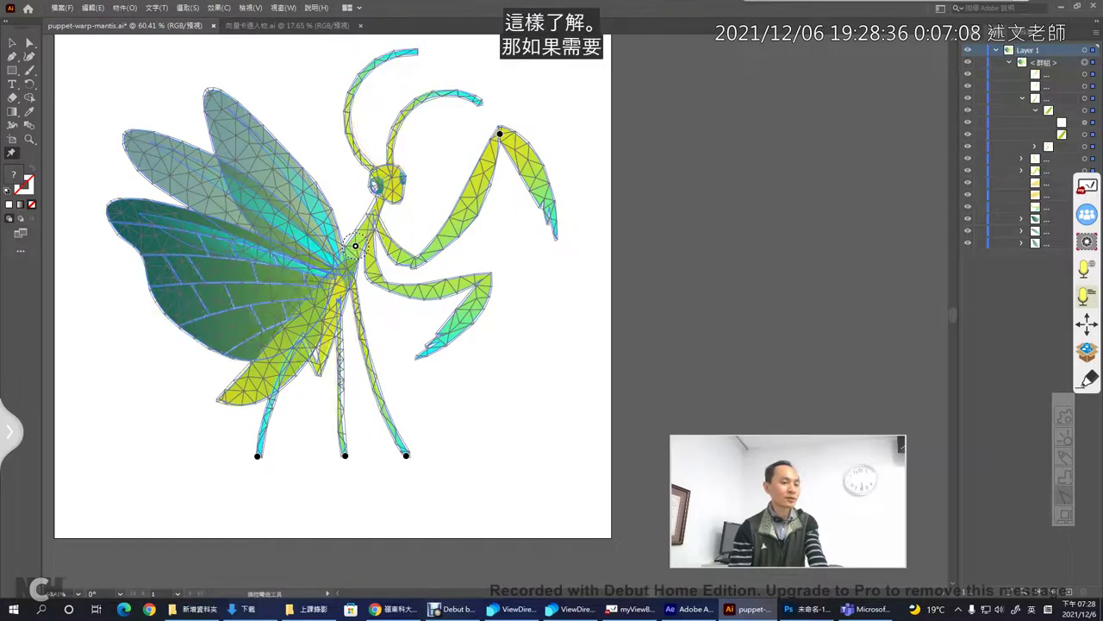
{"action": "mouse_move", "coordinate": [499, 132]}
{"action": "left_mouse_down"}
{"action": "mouse_move", "coordinate": [504, 179]}
{"action": "mouse_move", "coordinate": [451, 142]}
{"action": "left_mouse_up"}
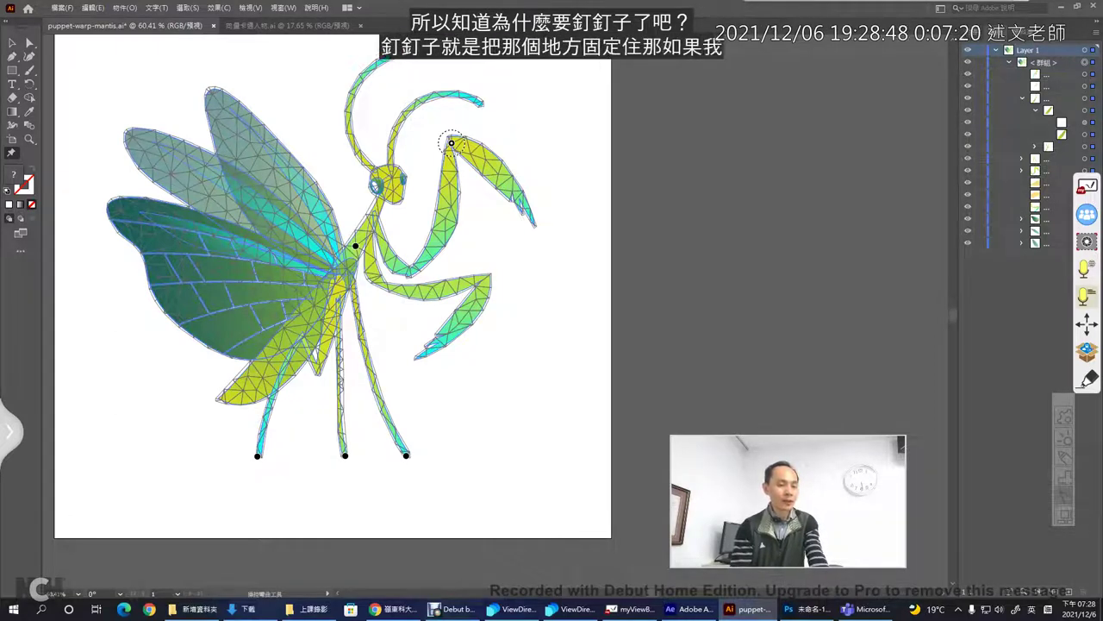
Pin the claw tip, forearm, joint and arm base, then bend the claw up-left
{"action": "left_click", "coordinate": [519, 199]}
{"action": "left_click", "coordinate": [445, 222]}
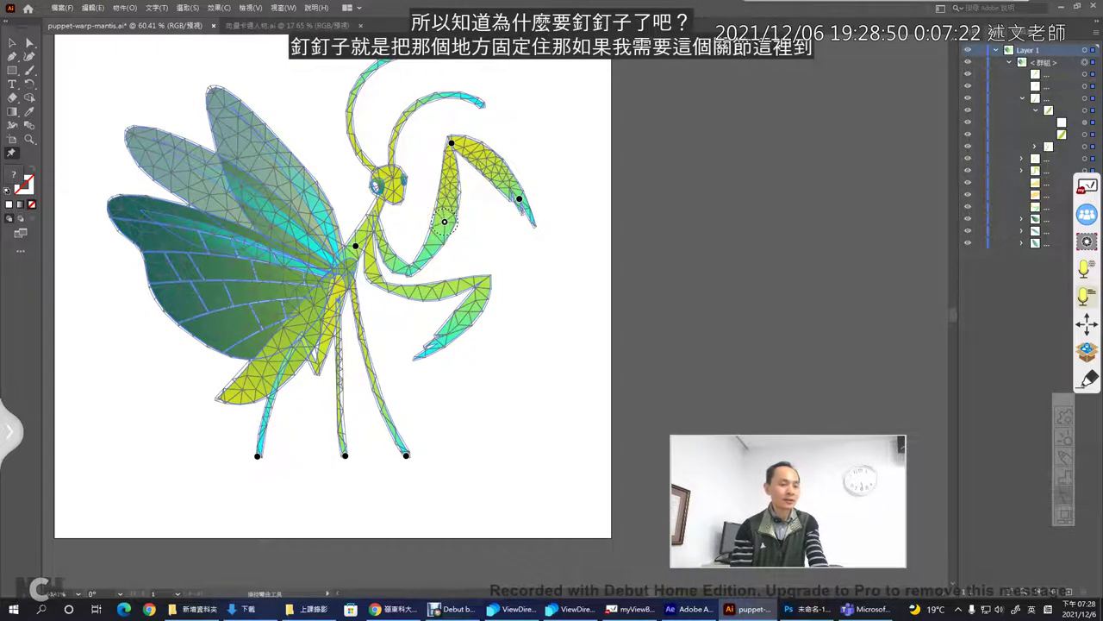
{"action": "left_click", "coordinate": [407, 271]}
{"action": "left_click", "coordinate": [372, 224]}
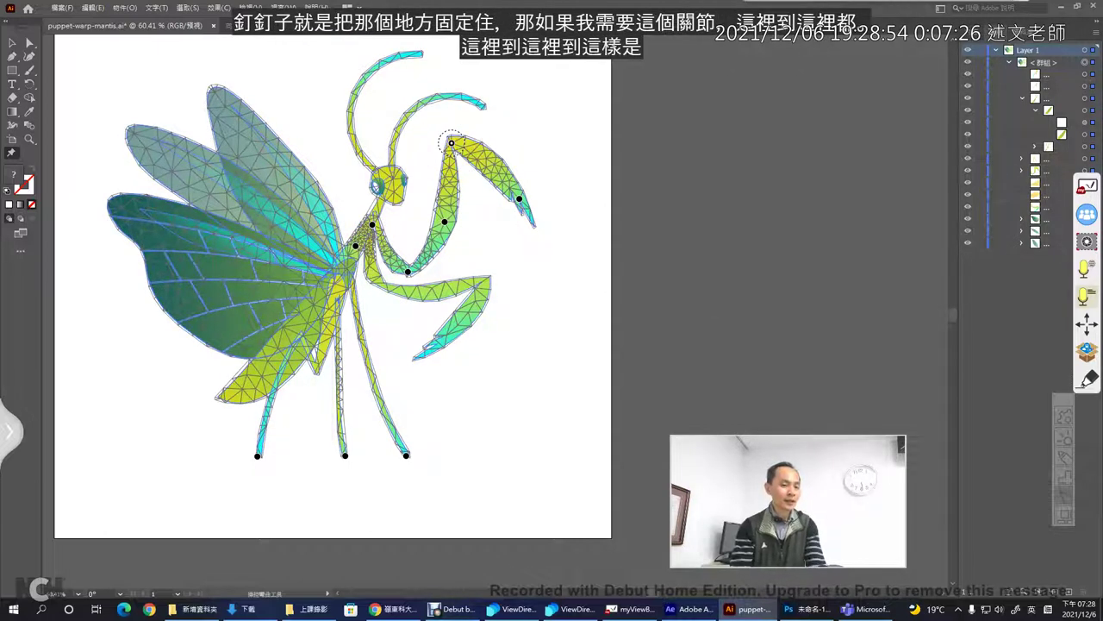
{"action": "left_click_drag", "start_coordinate": [451, 142], "coordinate": [450, 142]}
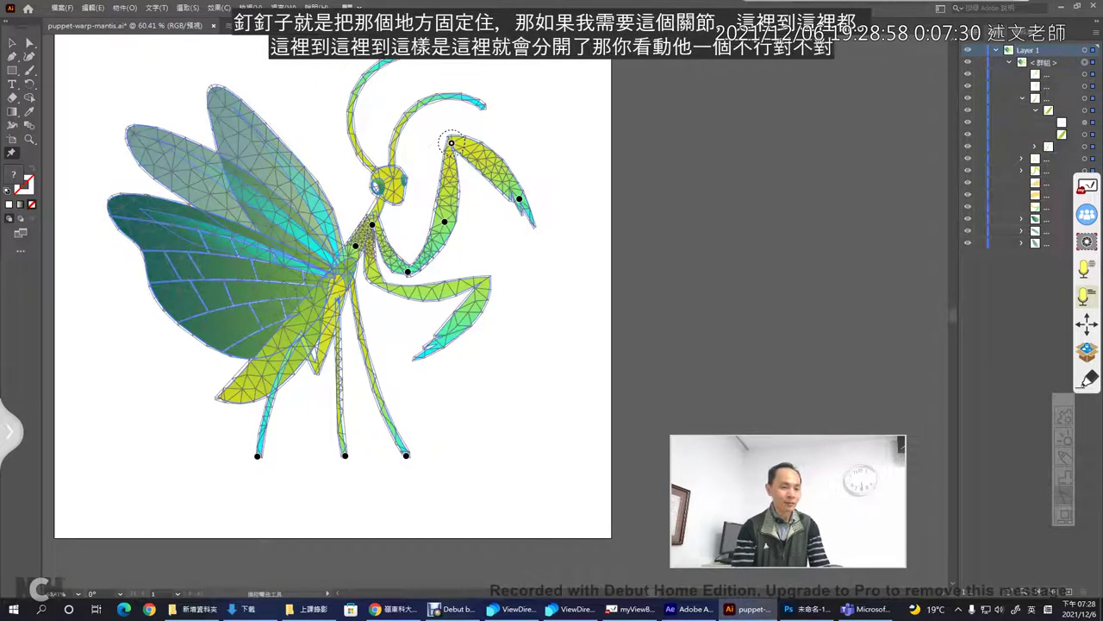
{"action": "left_click", "coordinate": [519, 199], "text": "shift"}
{"action": "mouse_move", "coordinate": [519, 199]}
{"action": "left_mouse_down"}
{"action": "mouse_move", "coordinate": [499, 178]}
{"action": "mouse_move", "coordinate": [529, 229]}
{"action": "left_mouse_up"}
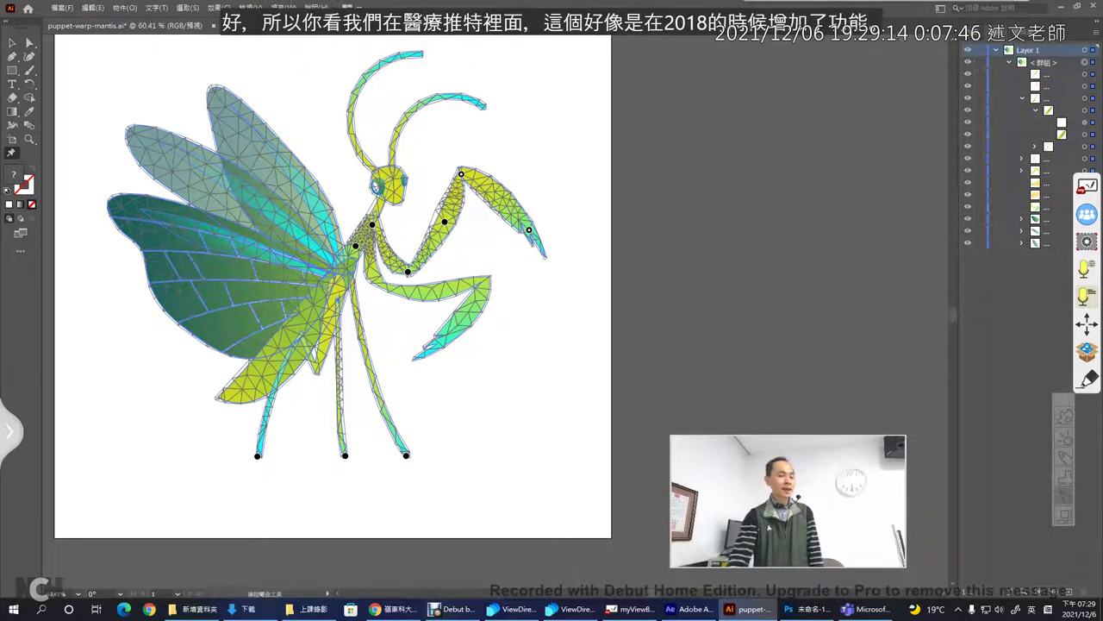
Add four pins along the mantis's lower foreleg and switch to the chef document
{"action": "left_click", "coordinate": [481, 281]}
{"action": "left_click", "coordinate": [462, 326]}
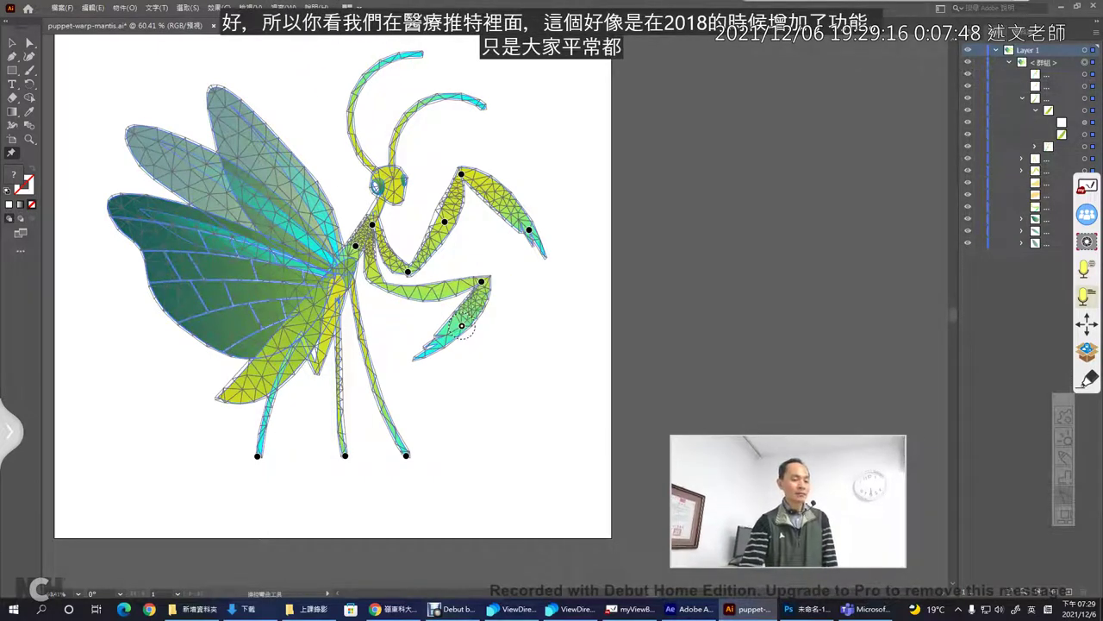
{"action": "left_click", "coordinate": [417, 357]}
{"action": "left_click", "coordinate": [414, 289]}
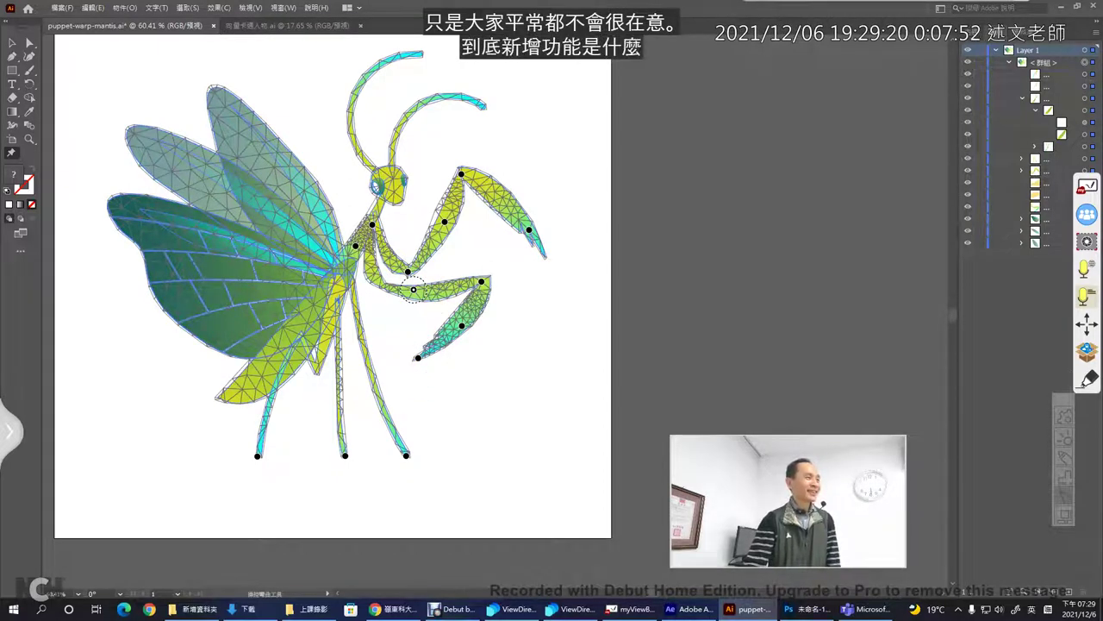
{"action": "left_click", "coordinate": [283, 26]}
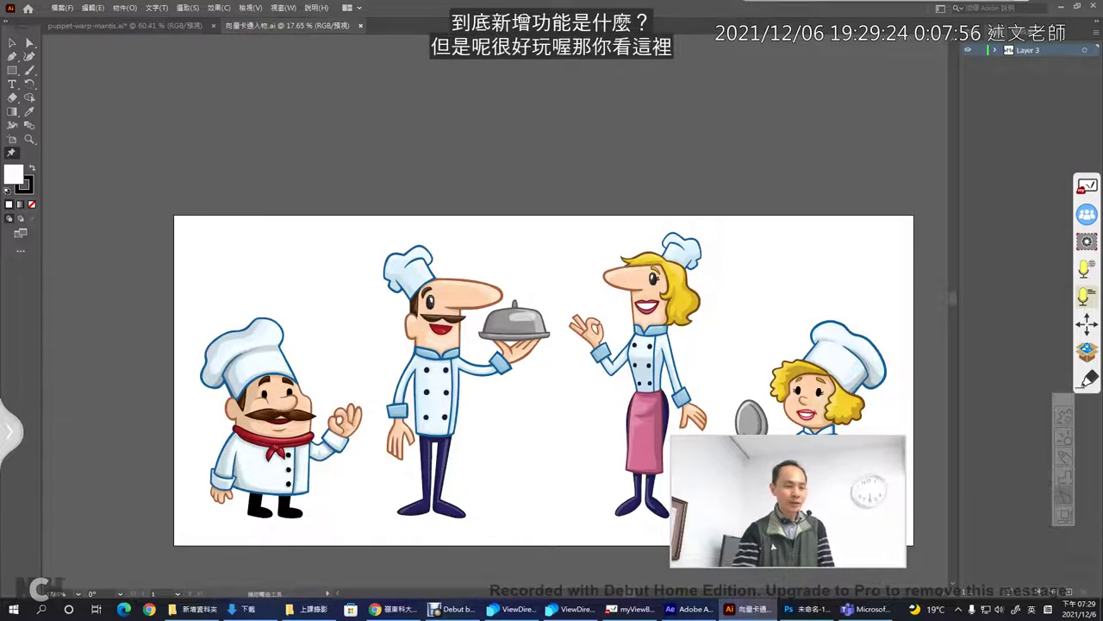
Select all the chef artwork, pin the left chef's hat, and show the Puppet Warp options
{"action": "left_click", "coordinate": [995, 50]}
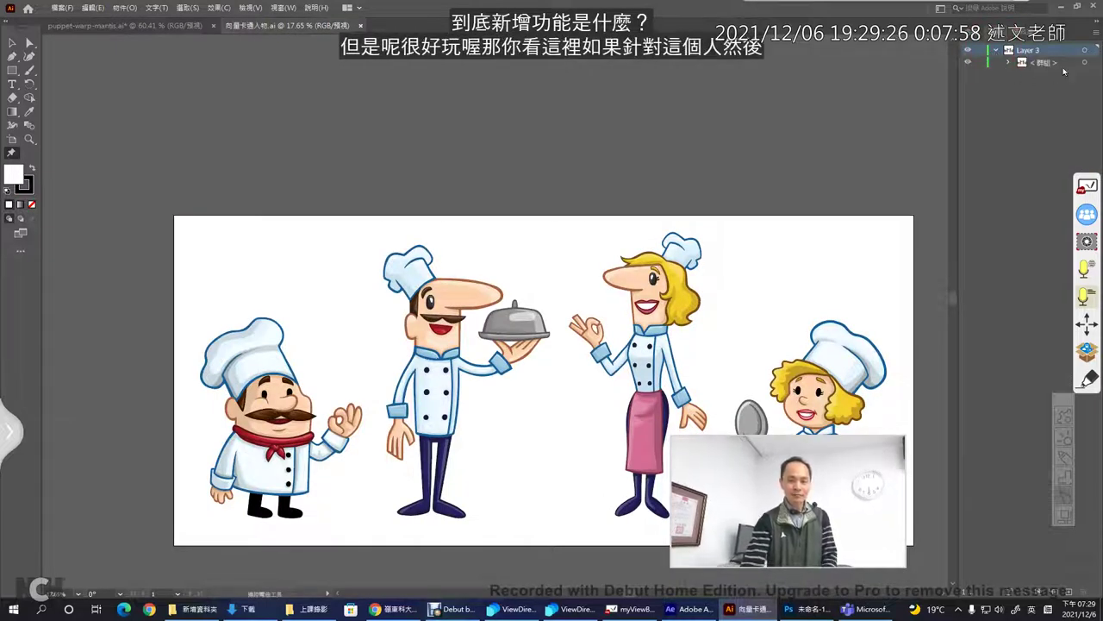
{"action": "key", "text": "ctrl+a"}
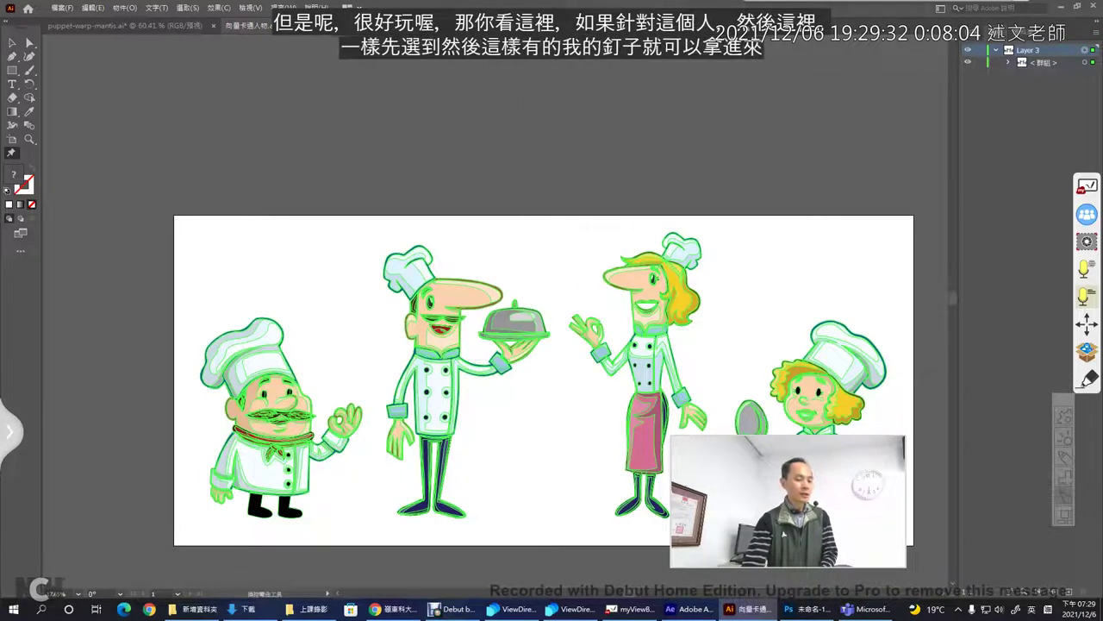
{"action": "left_click", "coordinate": [241, 348]}
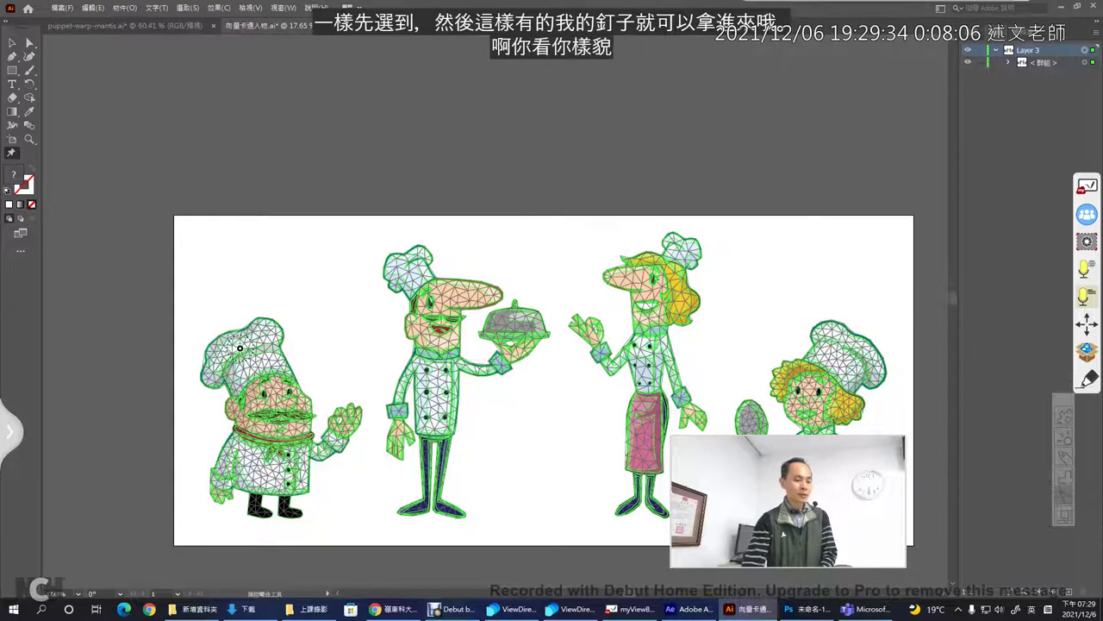
{"action": "left_click", "coordinate": [254, 369]}
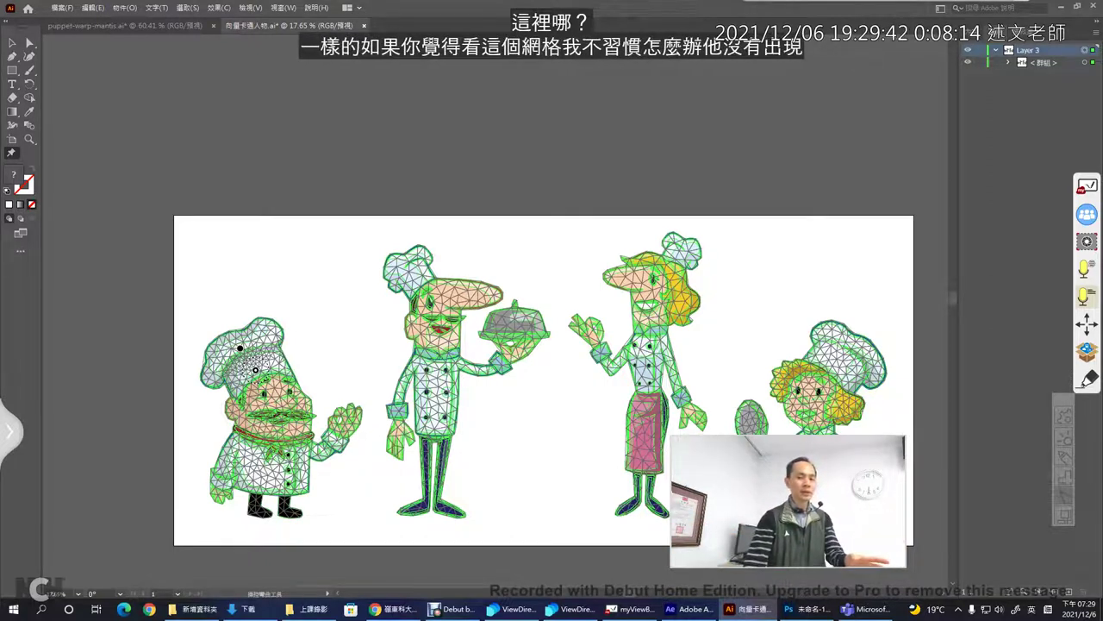
{"action": "left_click", "coordinate": [973, 37]}
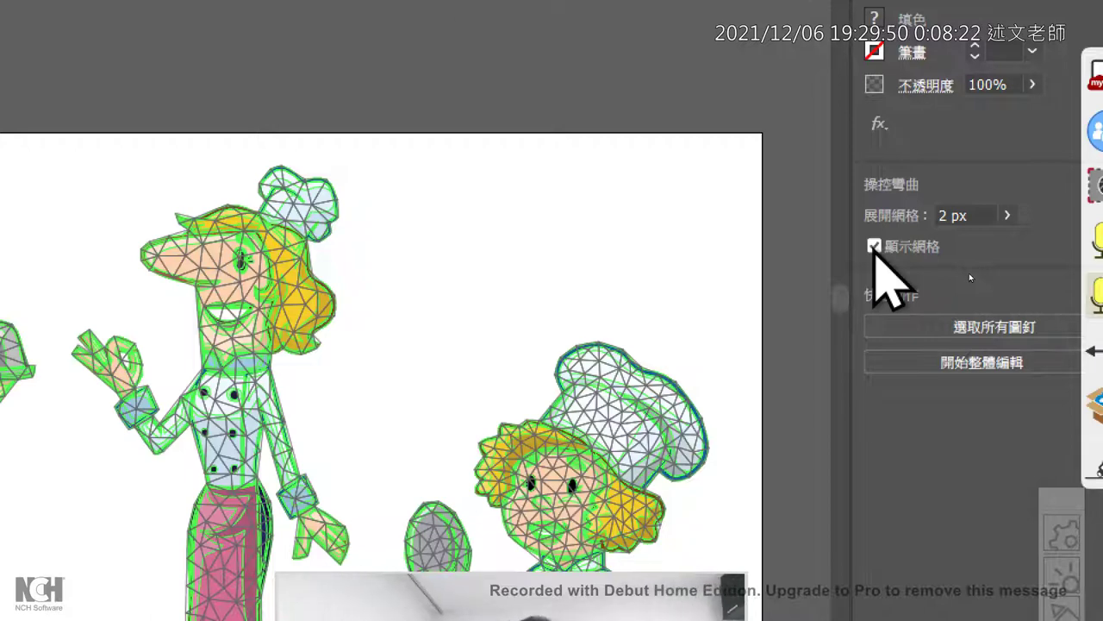
Hide the mesh, pin the left chef's hat, face and shoulder, and tilt the hat up-left
{"action": "left_click", "coordinate": [969, 273]}
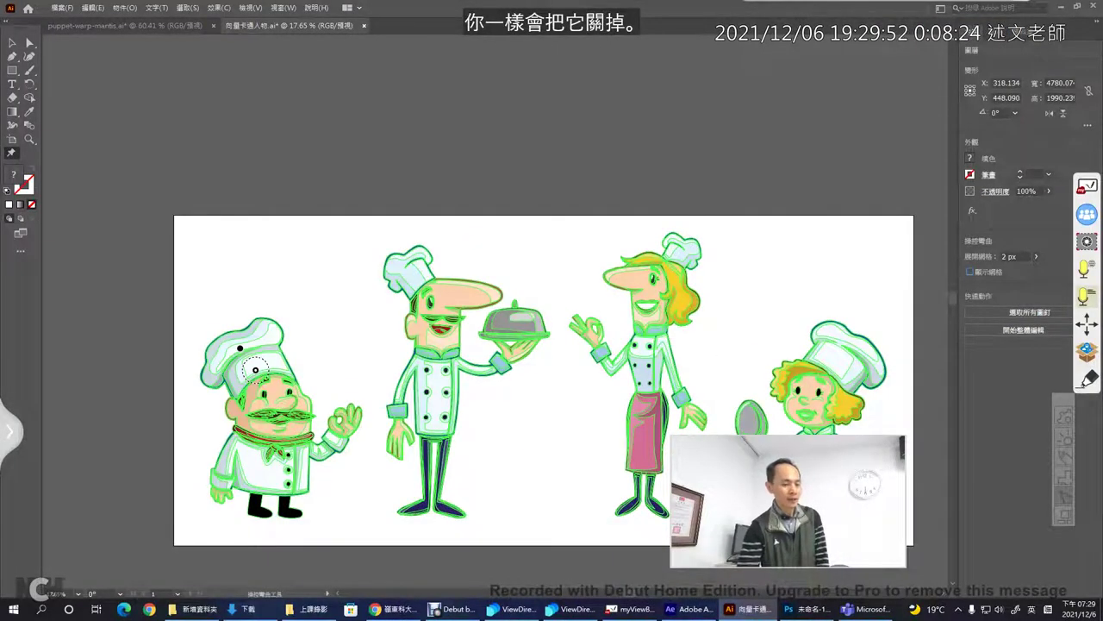
{"action": "left_click", "coordinate": [255, 371]}
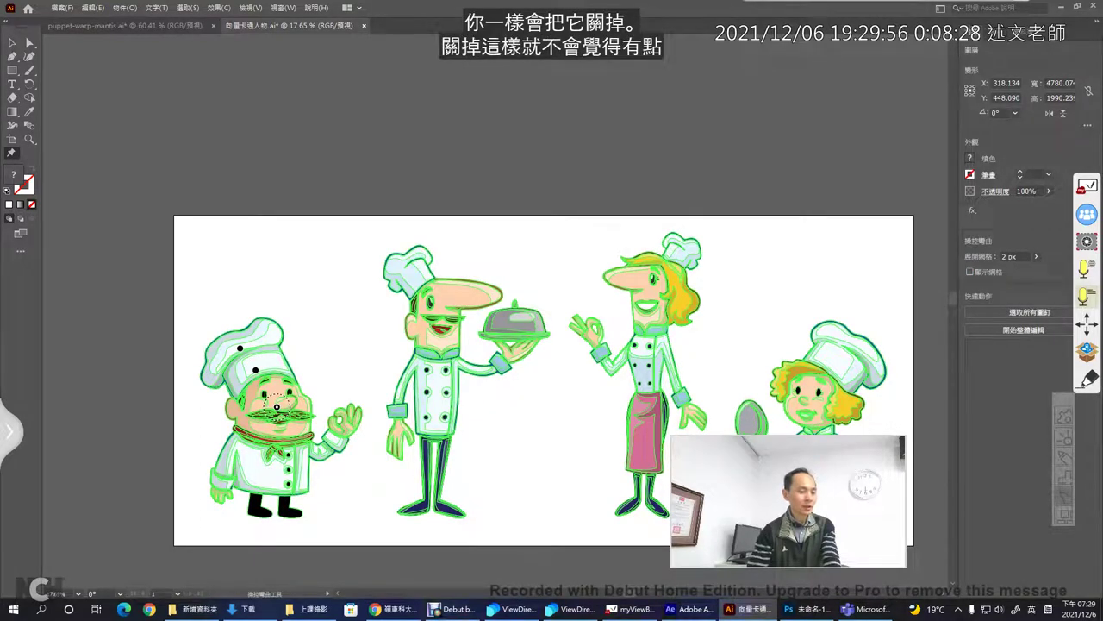
{"action": "left_click", "coordinate": [277, 404]}
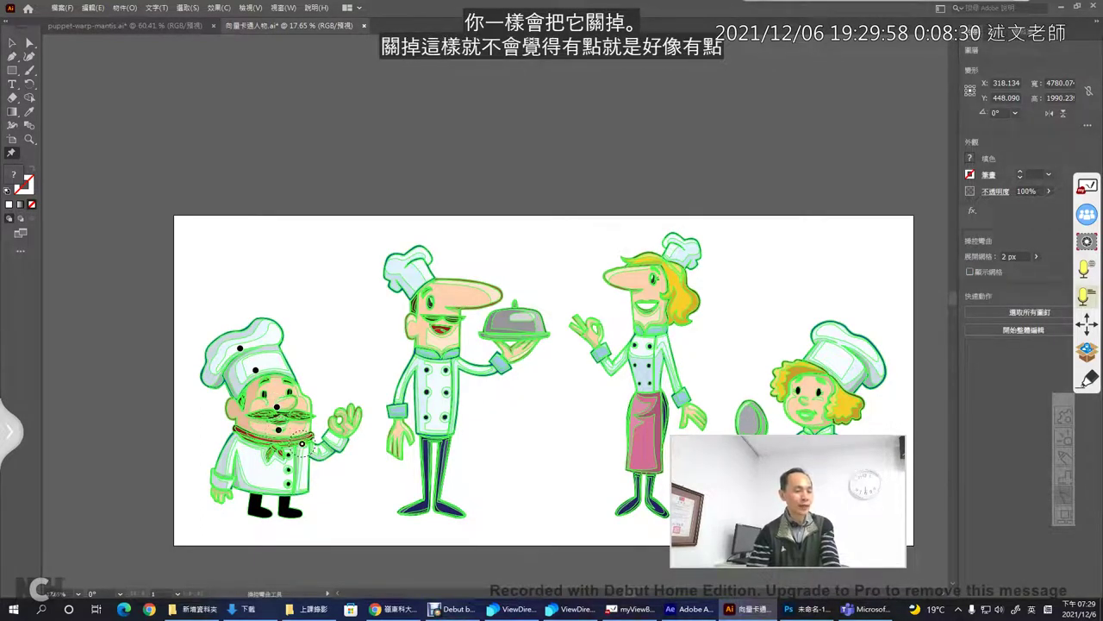
{"action": "left_click", "coordinate": [236, 436]}
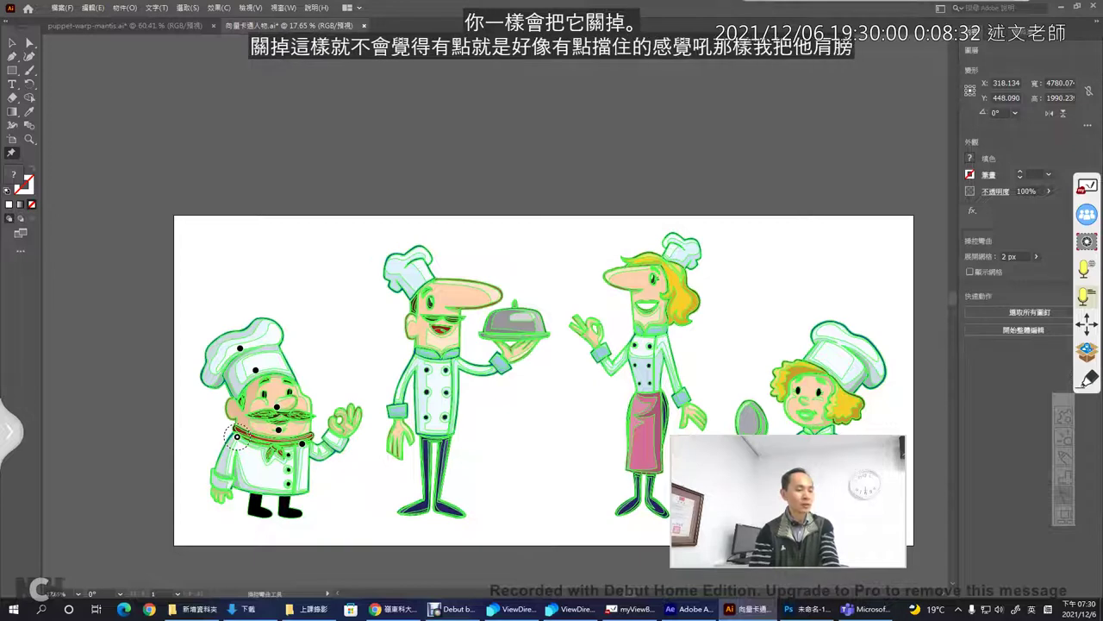
{"action": "mouse_move", "coordinate": [240, 347]}
{"action": "left_mouse_down"}
{"action": "mouse_move", "coordinate": [216, 301]}
{"action": "mouse_move", "coordinate": [232, 331]}
{"action": "left_mouse_up"}
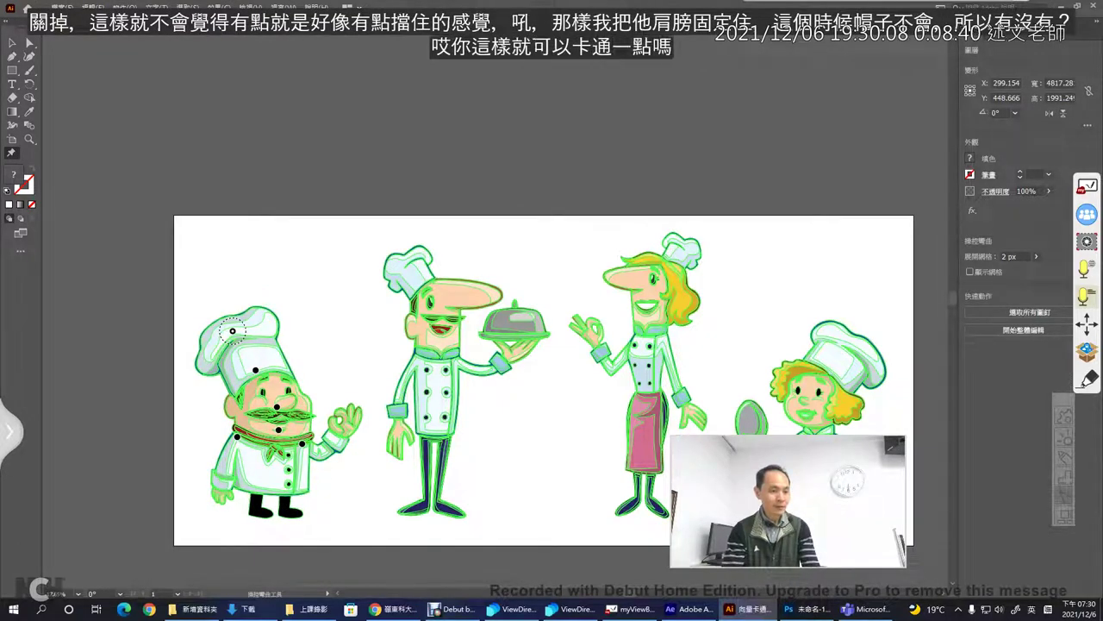
{"action": "left_click_drag", "start_coordinate": [232, 330], "coordinate": [218, 306]}
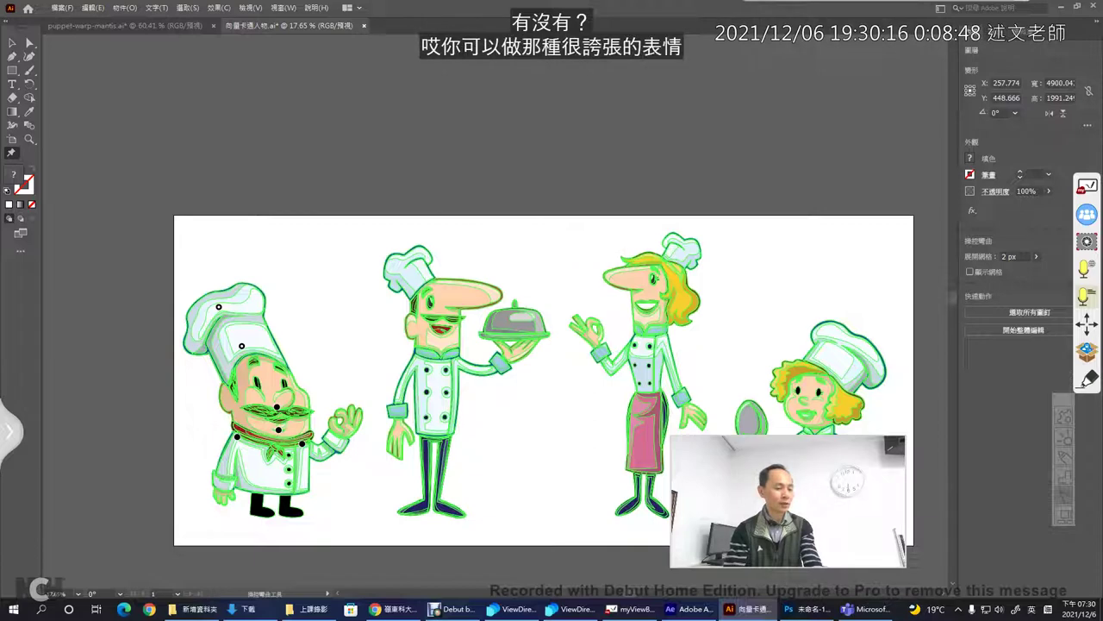
Pin the left chef's feet, arm and both hands, then lift the raised hand higher
{"action": "left_click", "coordinate": [256, 510]}
{"action": "left_click", "coordinate": [292, 510]}
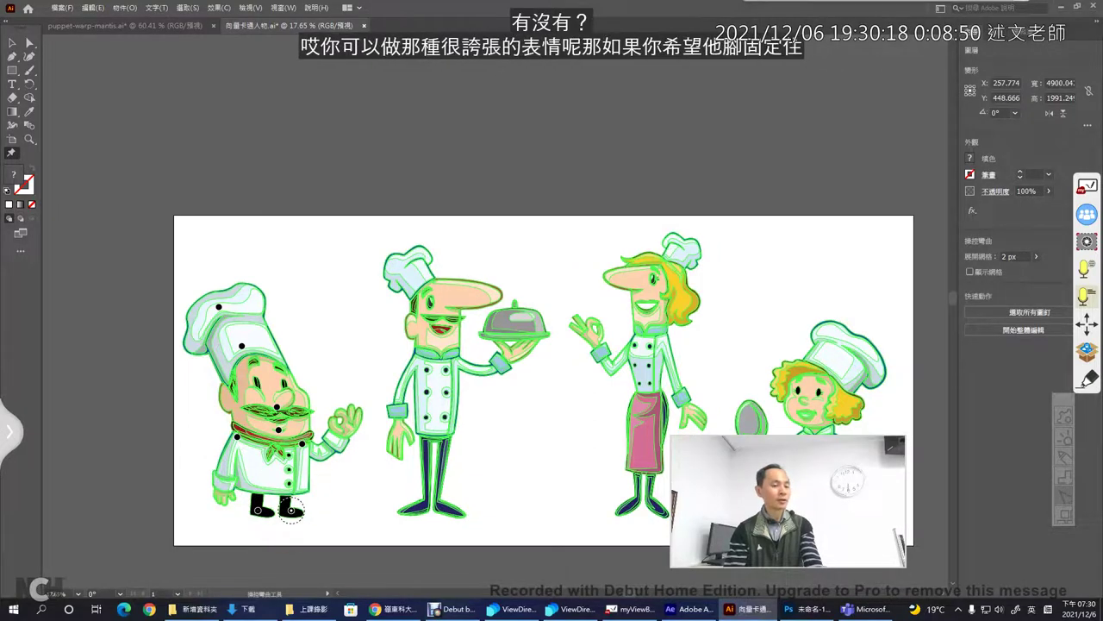
{"action": "left_click", "coordinate": [320, 450]}
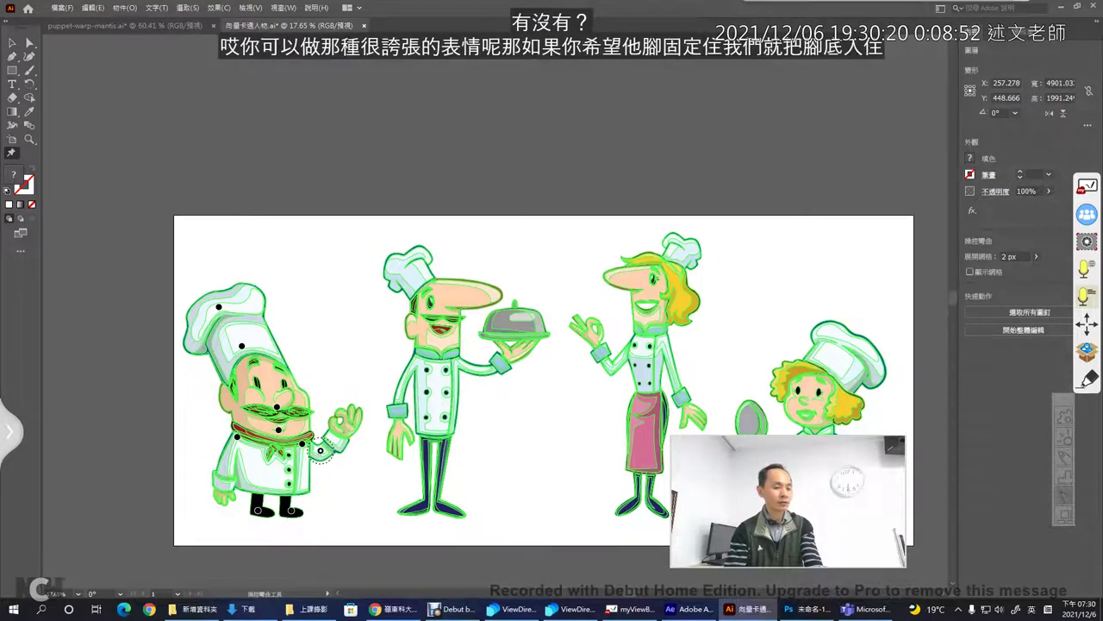
{"action": "left_click", "coordinate": [346, 423]}
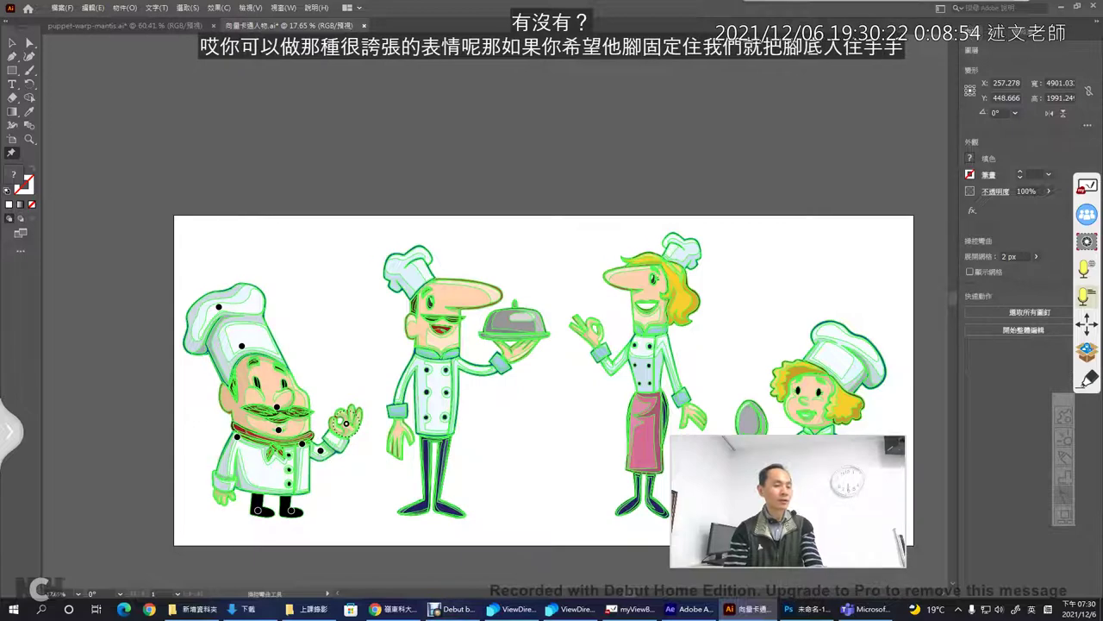
{"action": "left_click", "coordinate": [220, 489]}
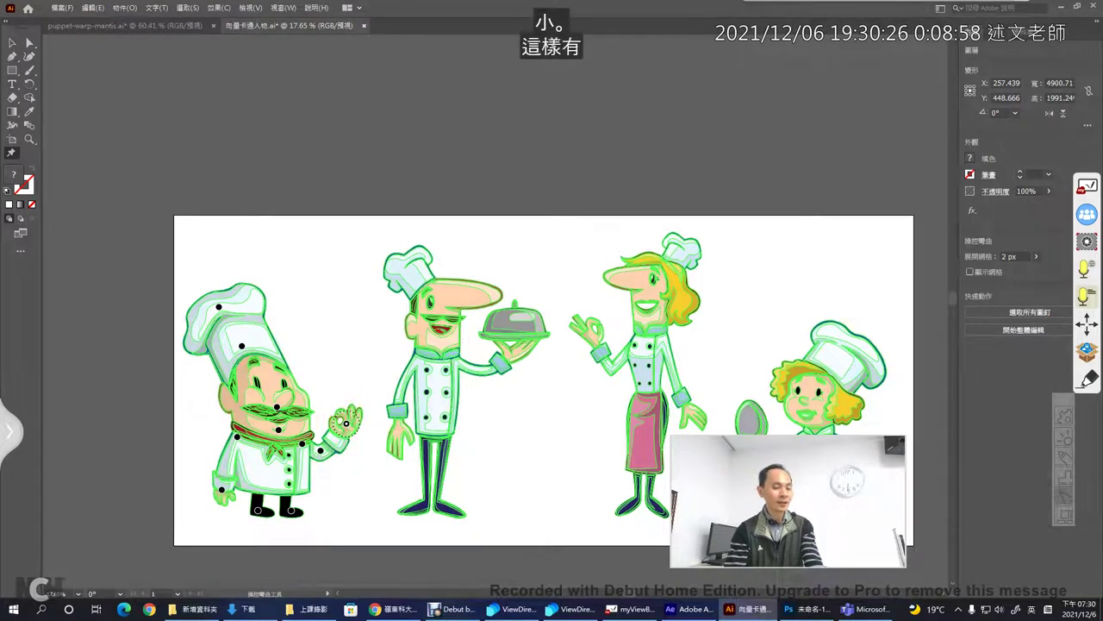
{"action": "left_click_drag", "start_coordinate": [346, 422], "coordinate": [348, 372]}
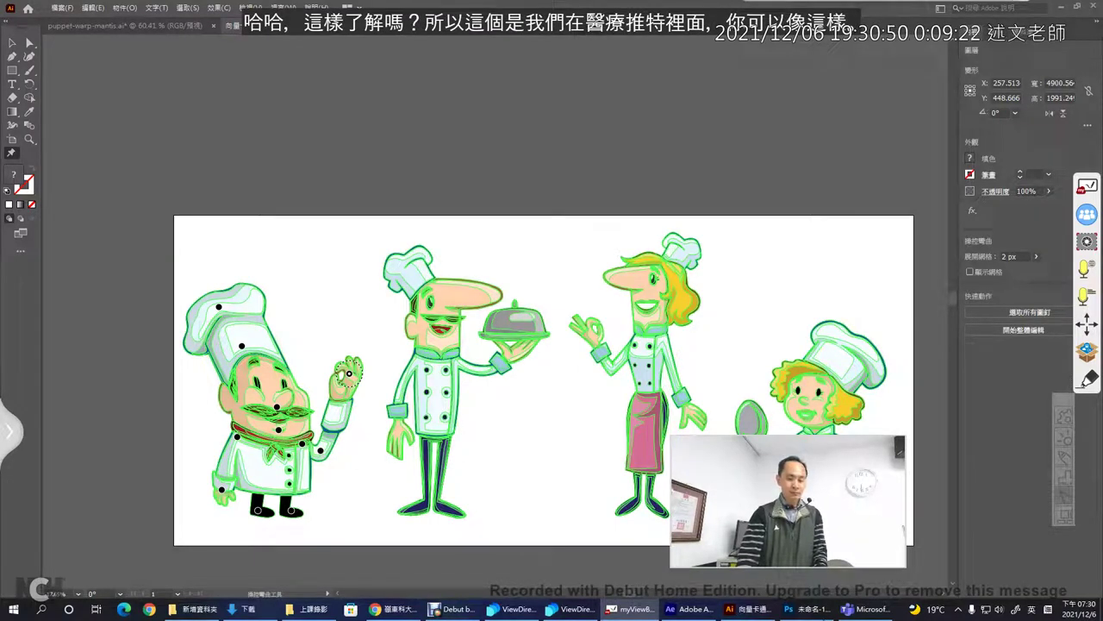
Commit the beach runner's puppet warp in Photoshop, then bring After Effects to the front
{"action": "left_click", "coordinate": [810, 610]}
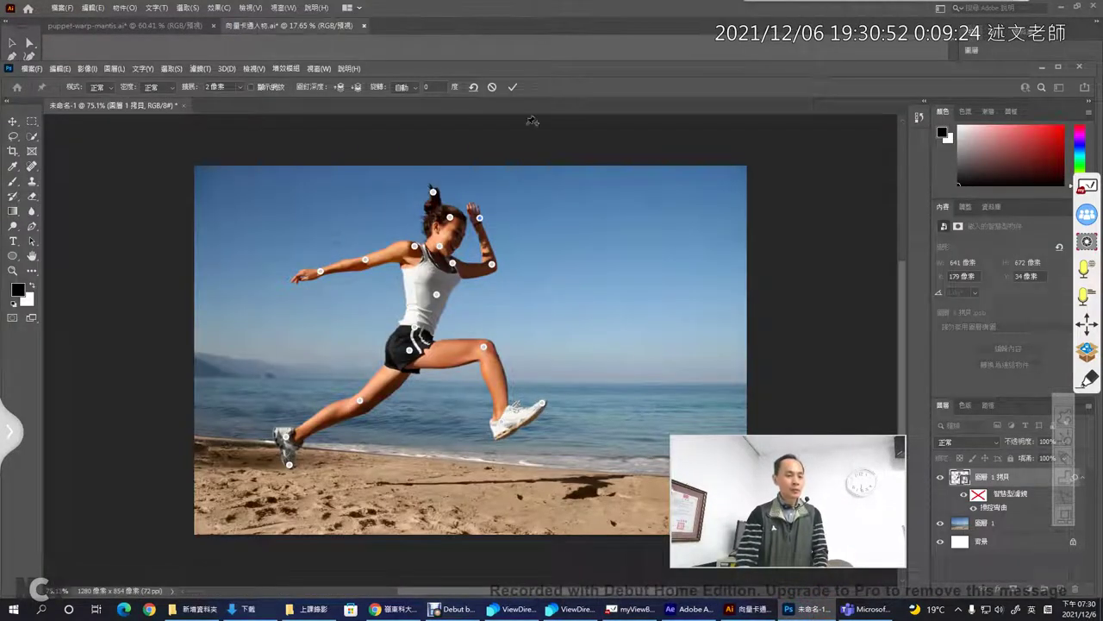
{"action": "left_click", "coordinate": [513, 87]}
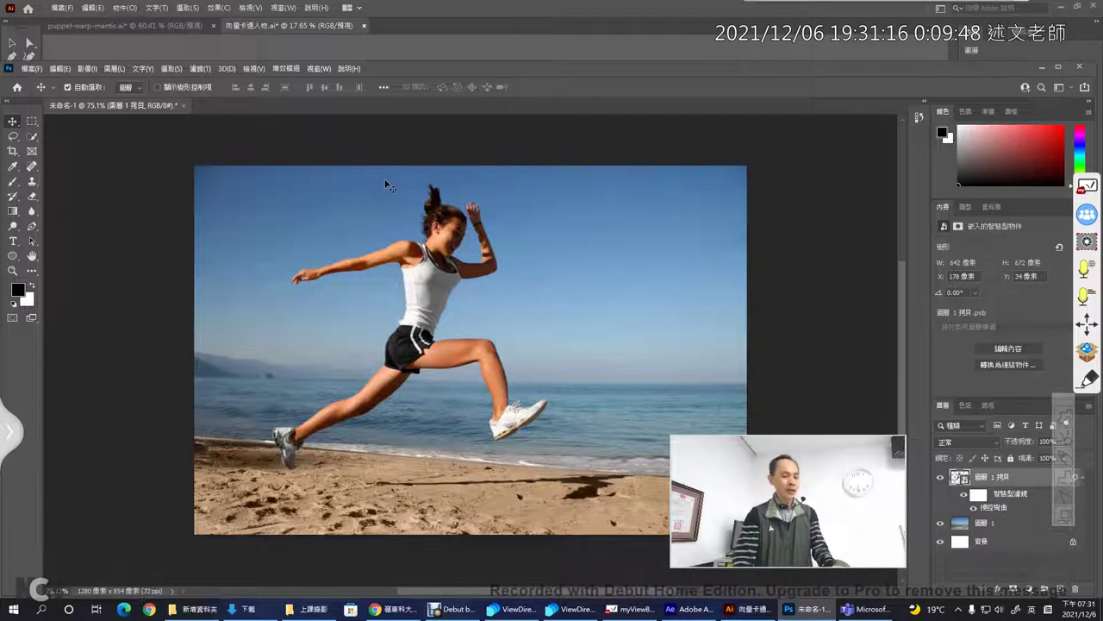
{"action": "left_click", "coordinate": [689, 608]}
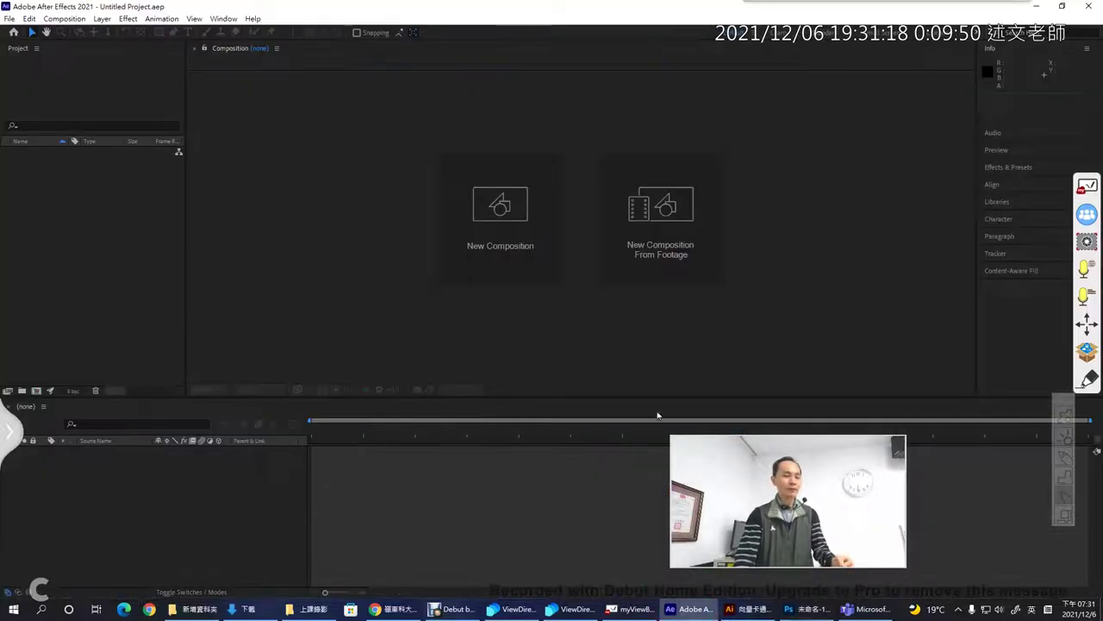